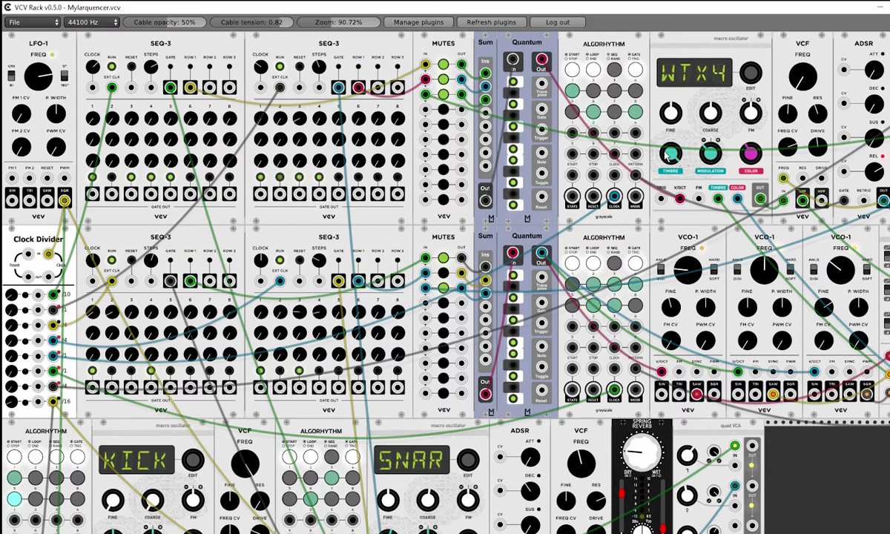
# - Switch to the browser and look through the module catalogue on vcvrack.com from the VCV modules to the Eurorack section
pyautogui.hotkey('alt', 'Tab')
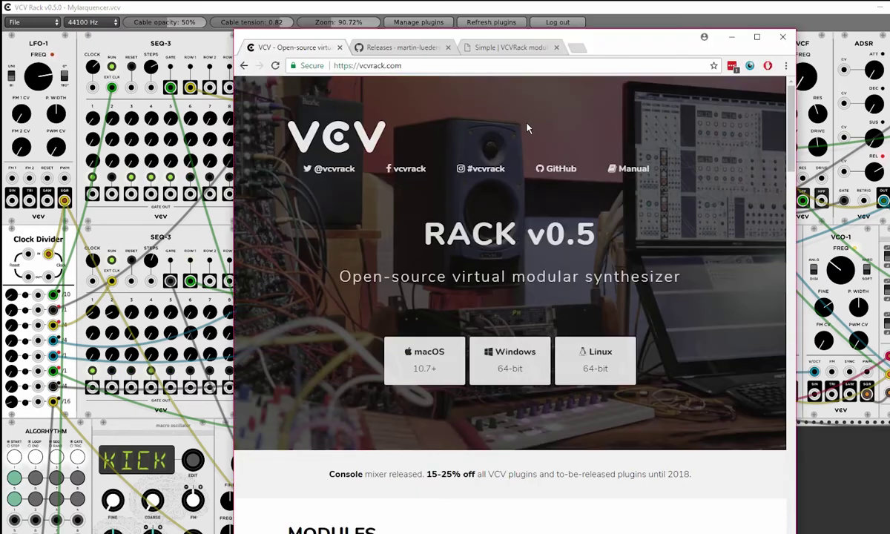
pyautogui.moveTo(627, 53)
pyautogui.mouseDown()
pyautogui.moveTo(627, 39)
pyautogui.moveTo(627, 46)
pyautogui.mouseUp()
pyautogui.scroll(-3, 616, 192)
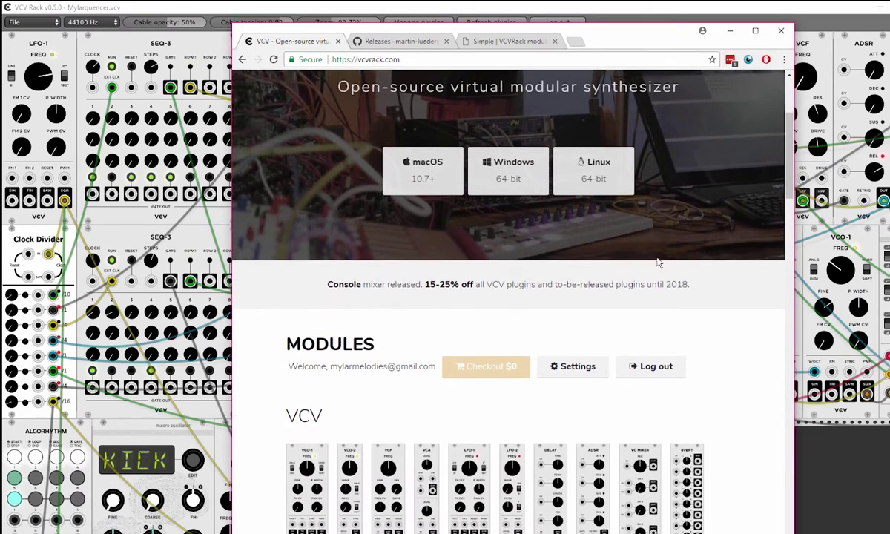
pyautogui.scroll(-2, 657, 262)
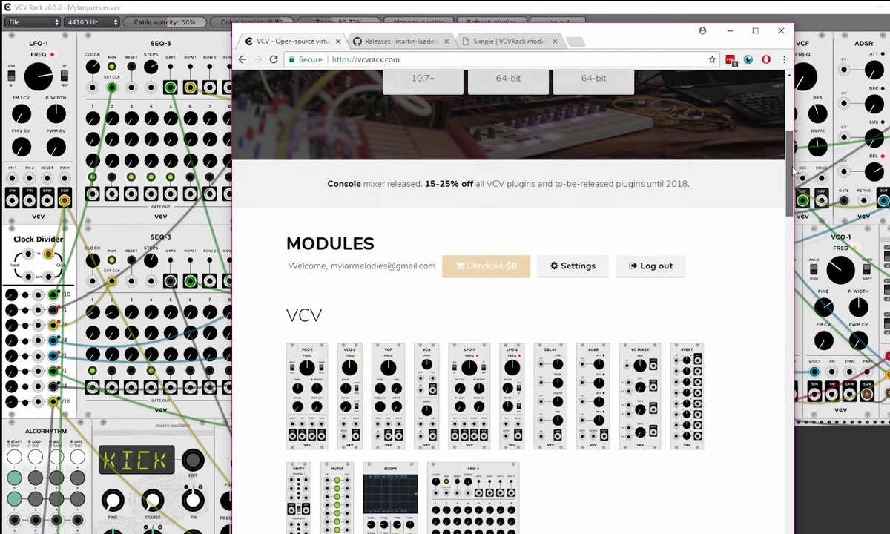
pyautogui.moveTo(794, 172); pyautogui.dragTo(792, 198)
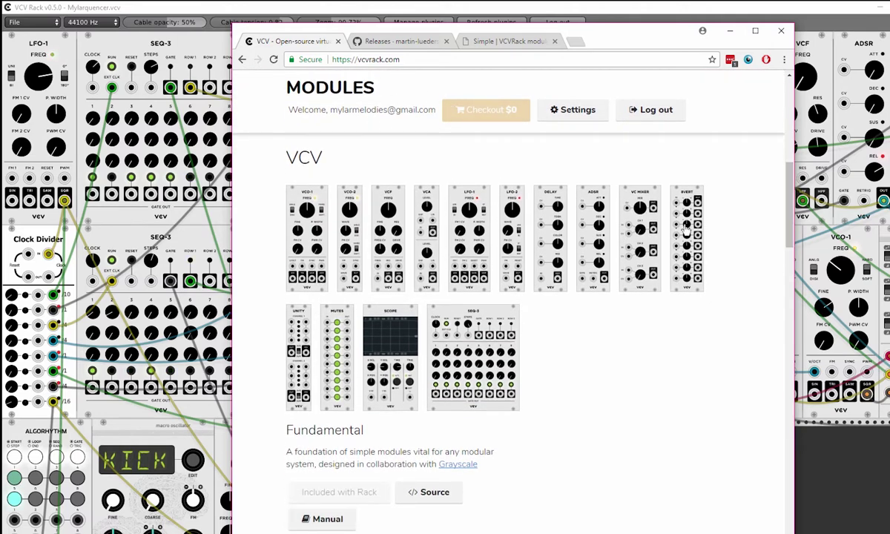
pyautogui.scroll(-1, 715, 224)
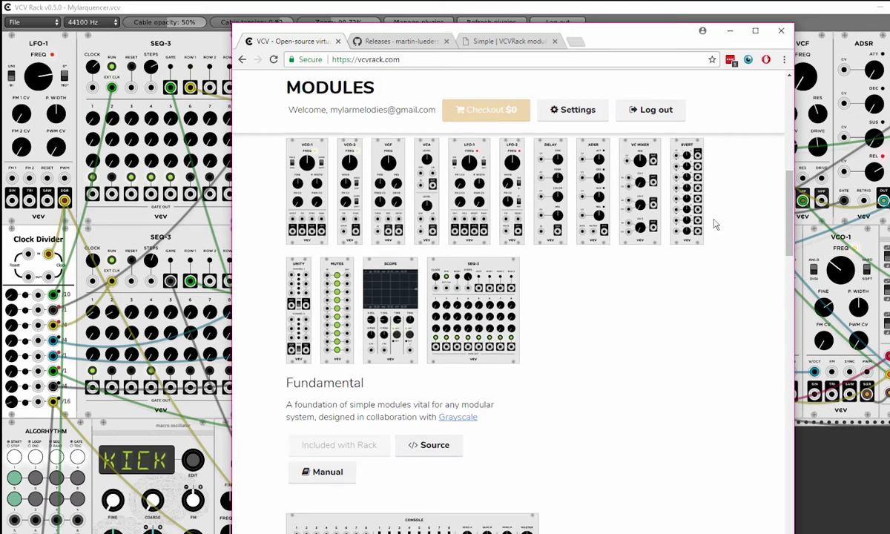
pyautogui.scroll(-8, 547, 332)
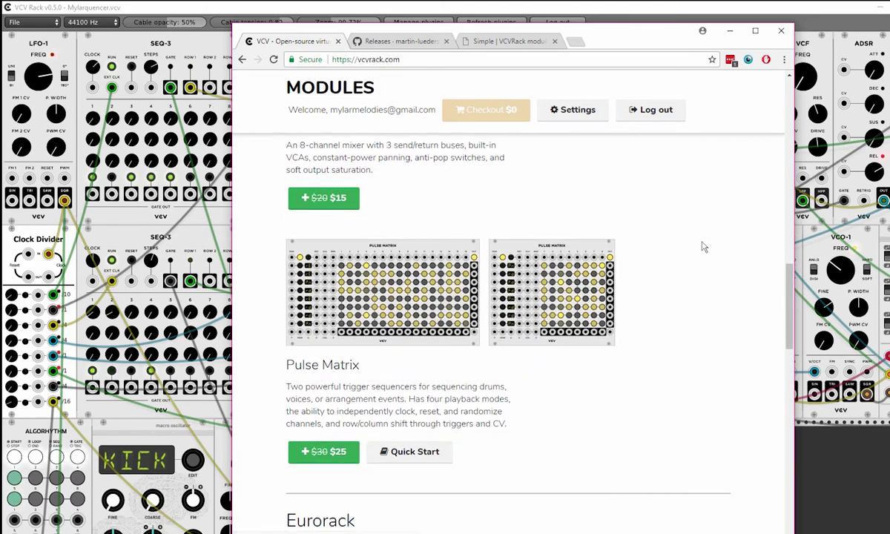
pyautogui.scroll(-5, 704, 245)
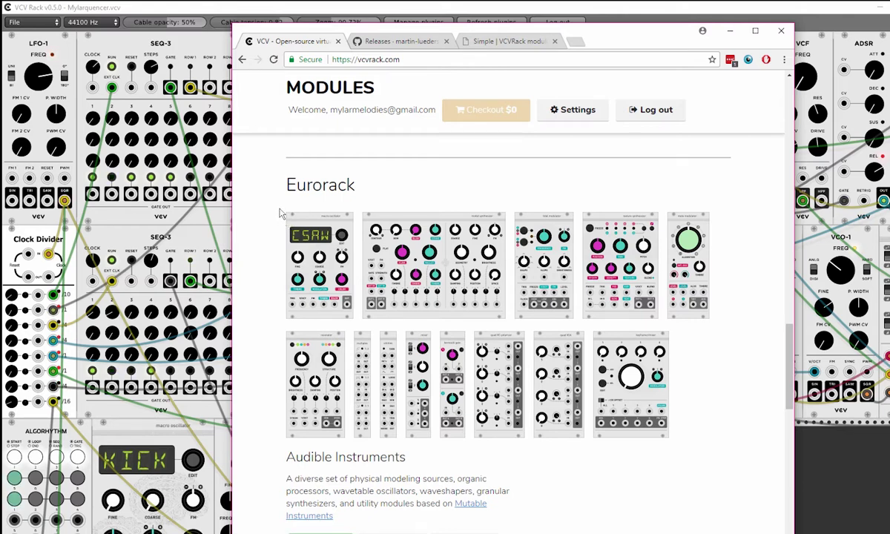
# - Switch back to VCV Rack and look over the patch from the SEQ-3 sequencers to the drum voice and LFO rows
pyautogui.click(521, 6)
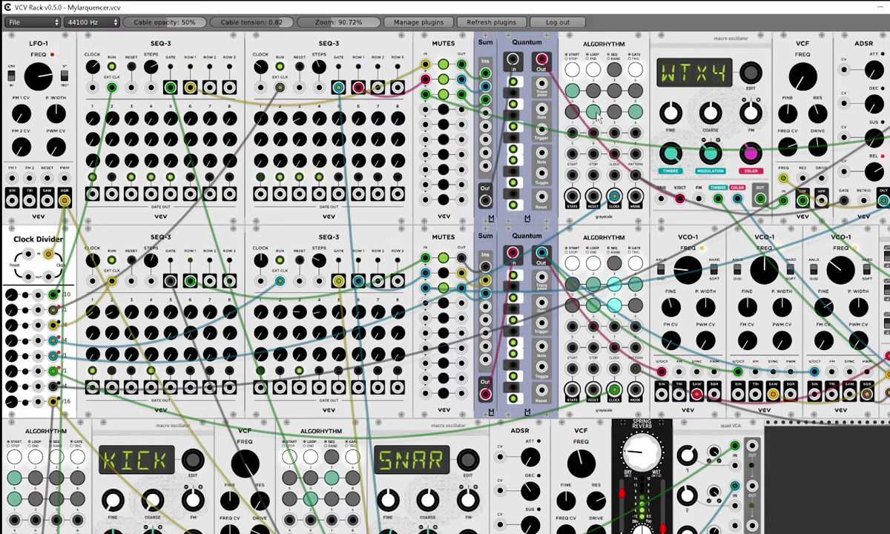
pyautogui.scroll(-3, 542, 127)
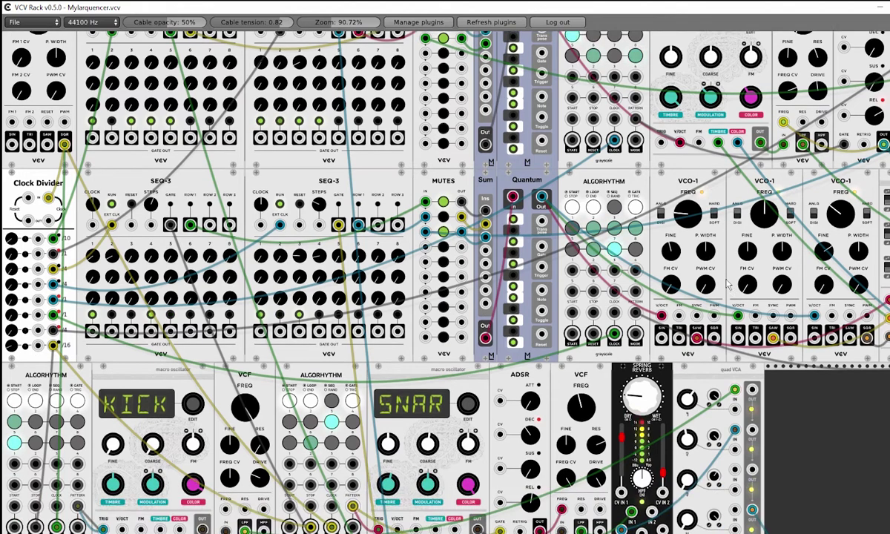
pyautogui.scroll(3, 378, 208)
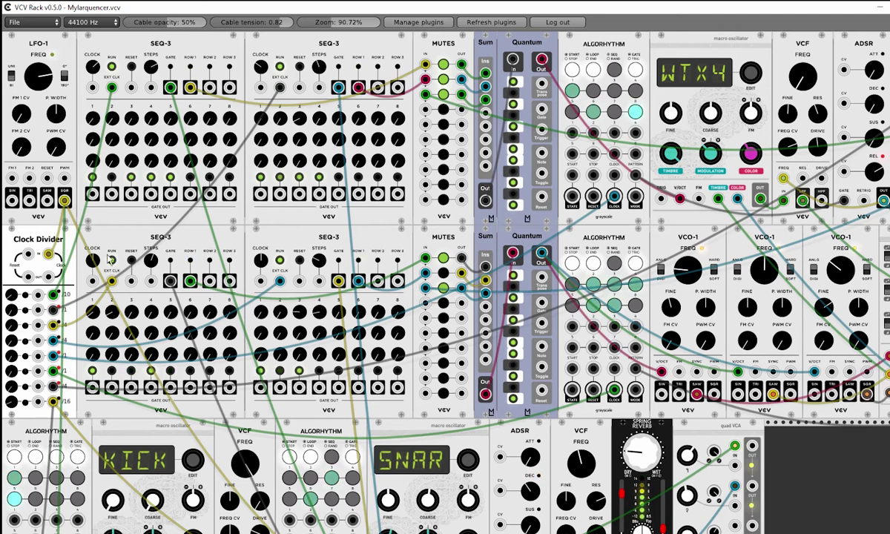
pyautogui.scroll(-8, 840, 273)
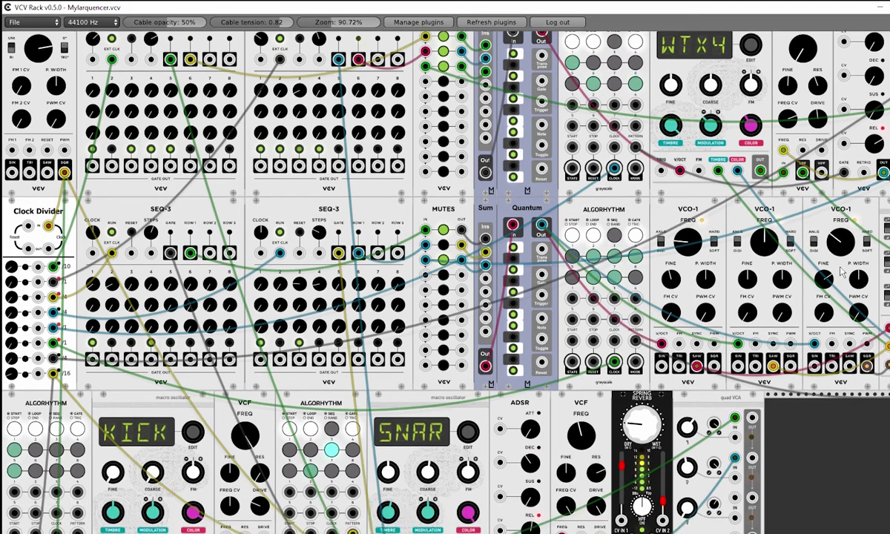
pyautogui.scroll(-4, 840, 272)
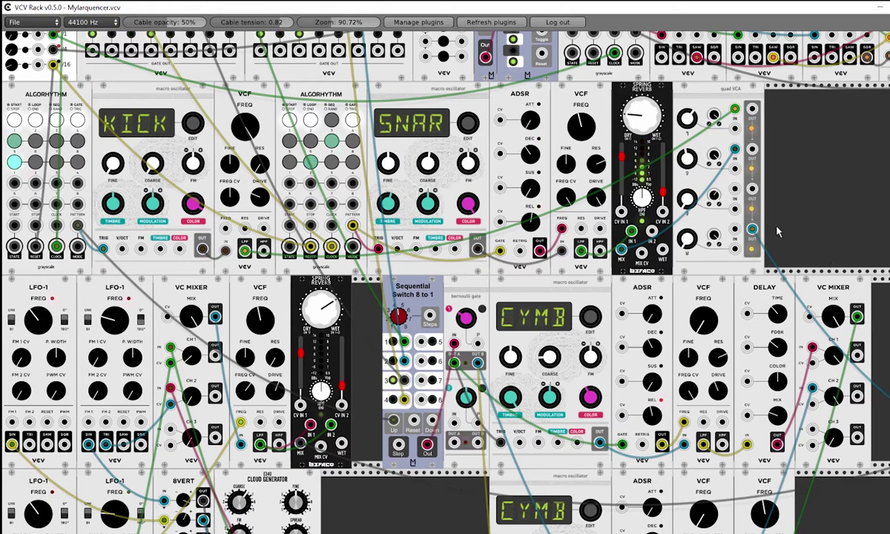
pyautogui.scroll(5, 716, 322)
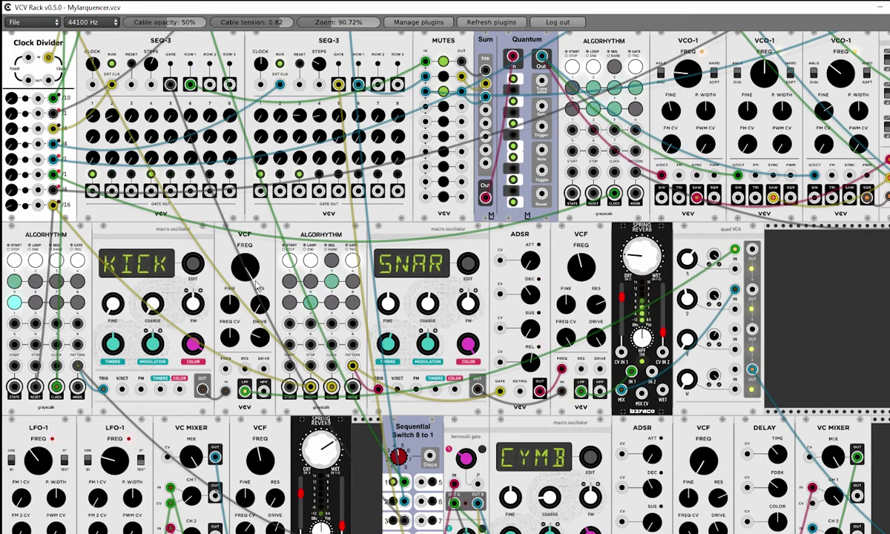
pyautogui.scroll(7, 391, 280)
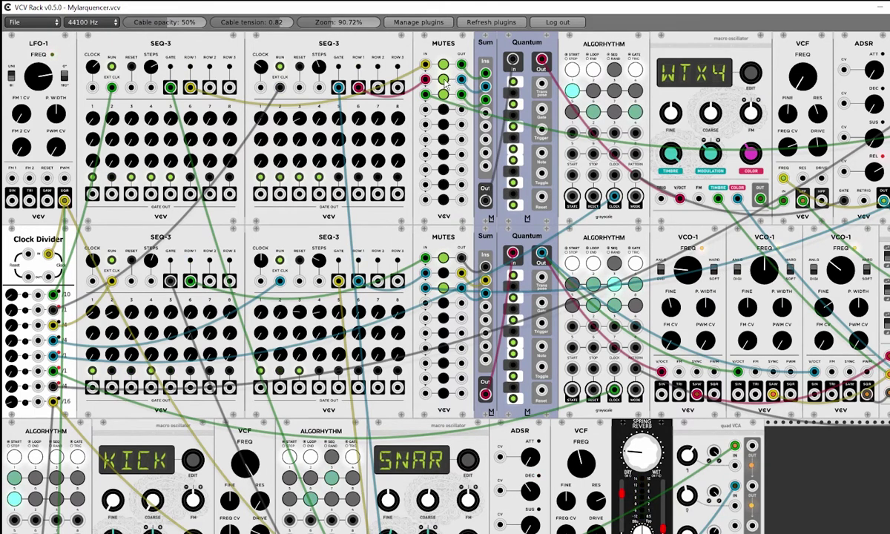
# - Examine the clock divider, the lower SEQ-3 sequencers and the kick and snare voices in the patch
pyautogui.scroll(-4, 445, 84)
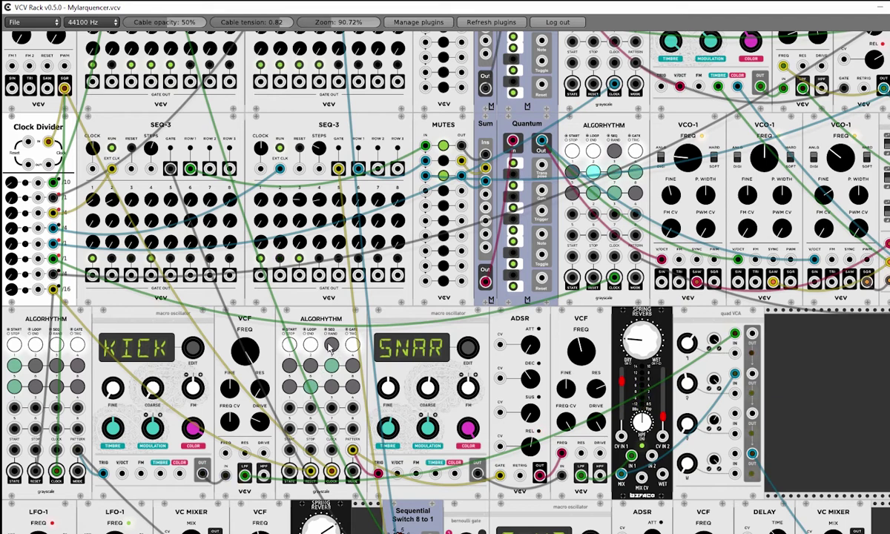
pyautogui.scroll(-2, 337, 343)
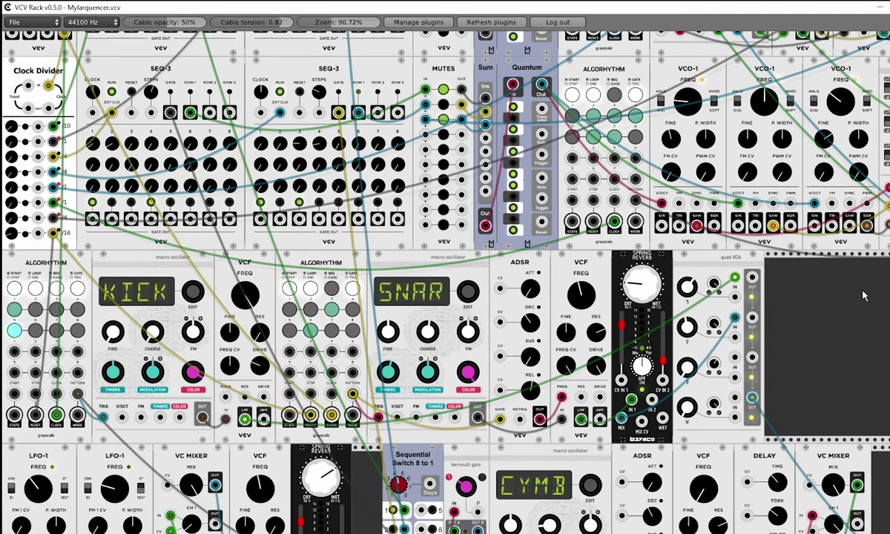
pyautogui.scroll(-4, 860, 294)
pyautogui.scroll(6, 858, 295)
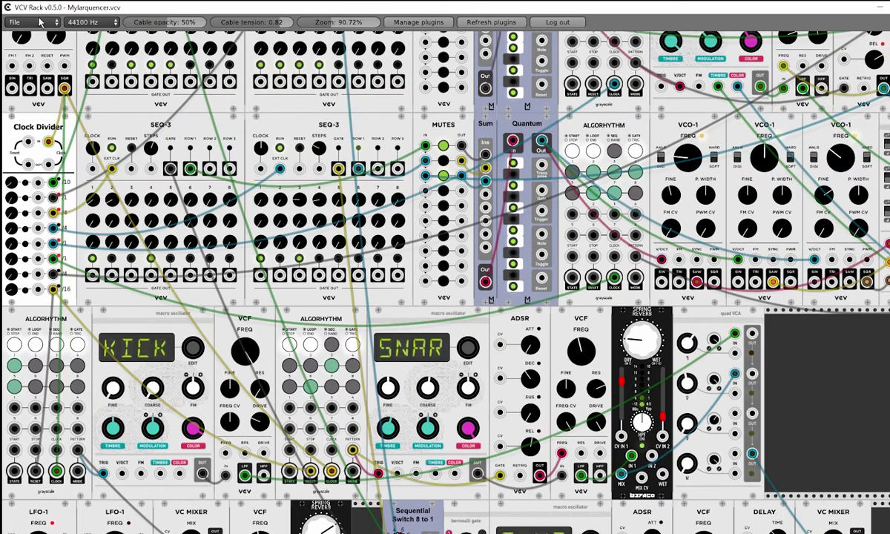
pyautogui.click(30, 22)
pyautogui.click(35, 57)
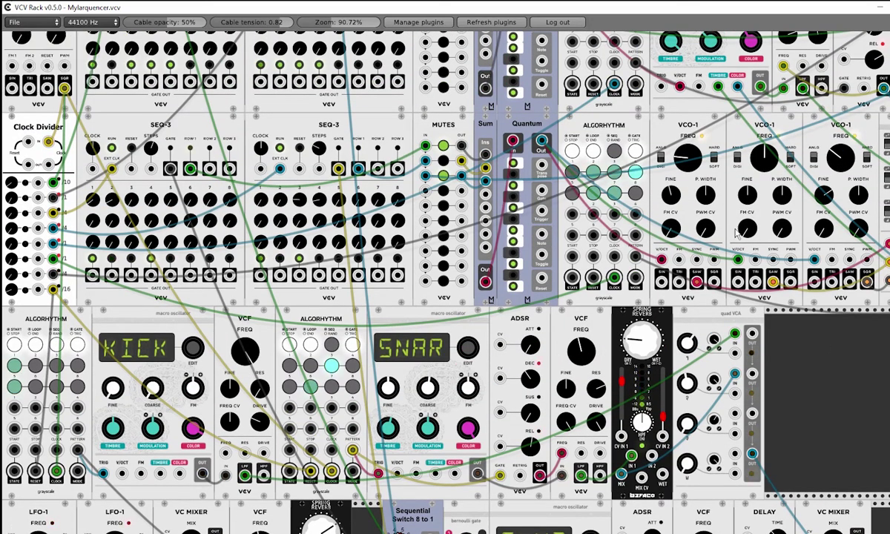
pyautogui.scroll(4, 839, 404)
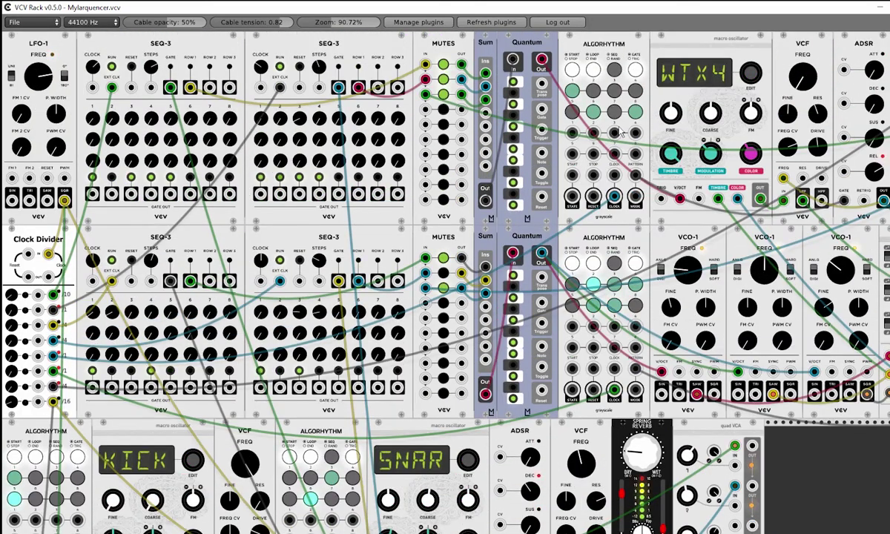
pyautogui.scroll(-5, 528, 196)
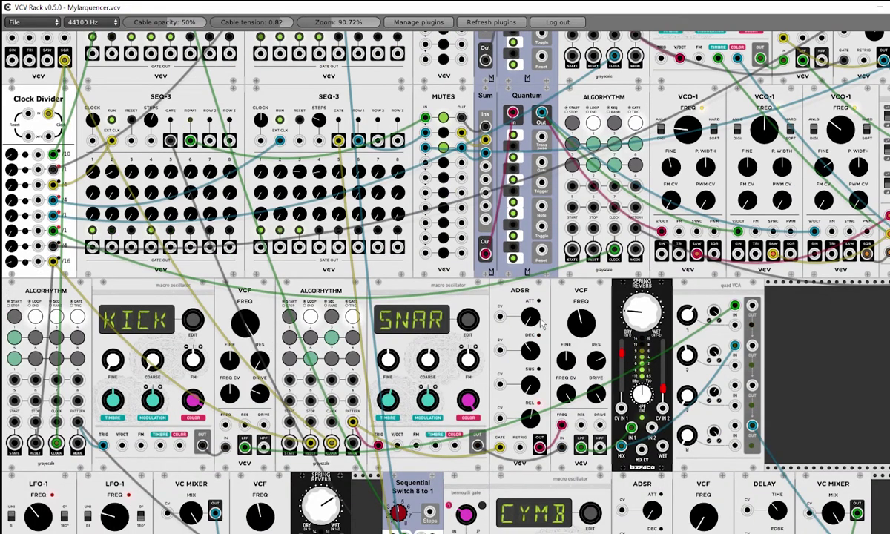
pyautogui.scroll(5, 269, 345)
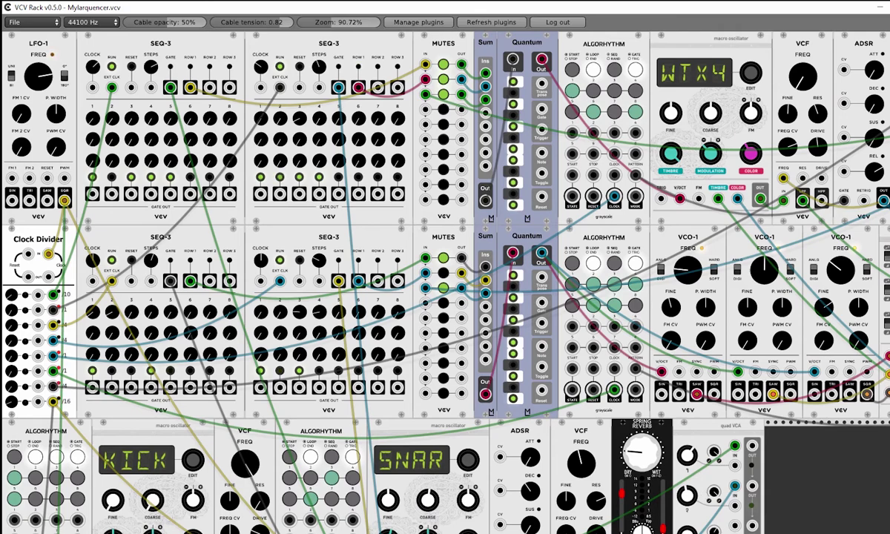
# - Survey the rest of the rack, including the spring reverbs, the audio interface, the Cloud Generator and the second cymbal voice
pyautogui.hscroll(10, 634, 503)
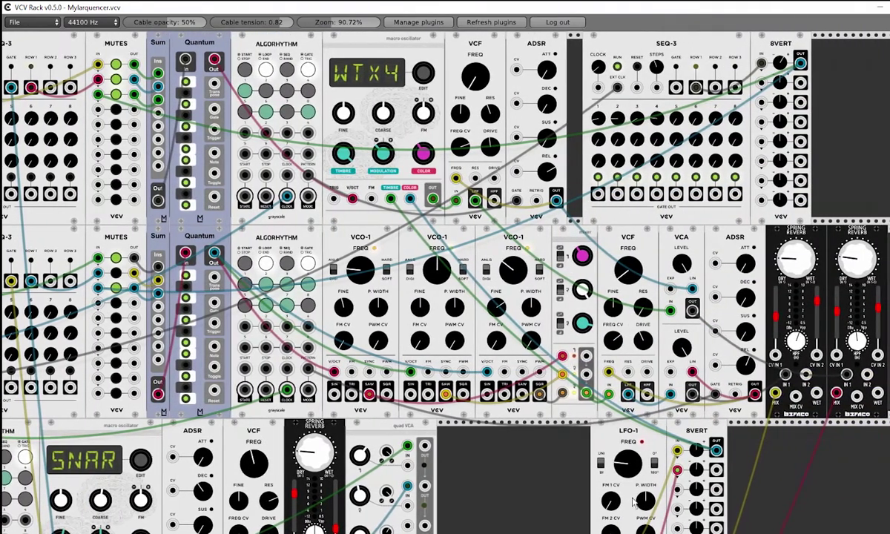
pyautogui.scroll(-14, 634, 503)
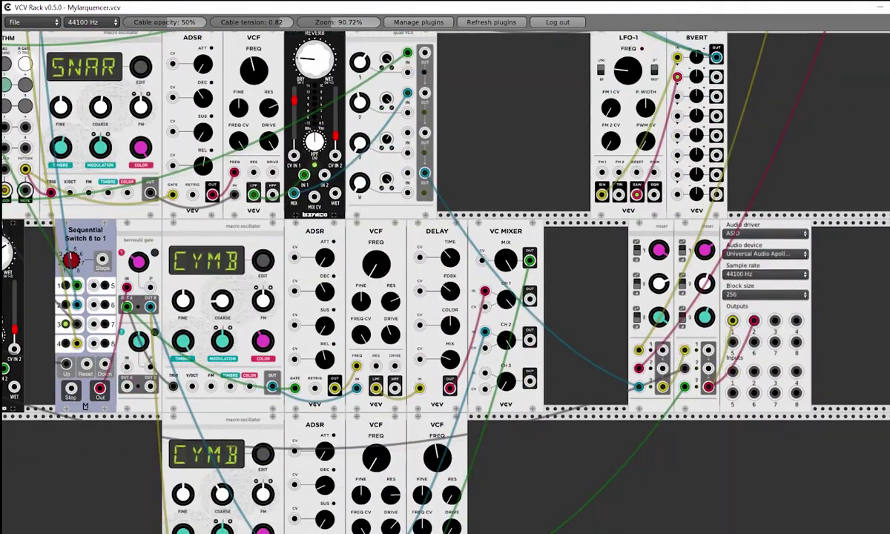
pyautogui.hscroll(-10, 445, 297)
pyautogui.scroll(-3, 652, 441)
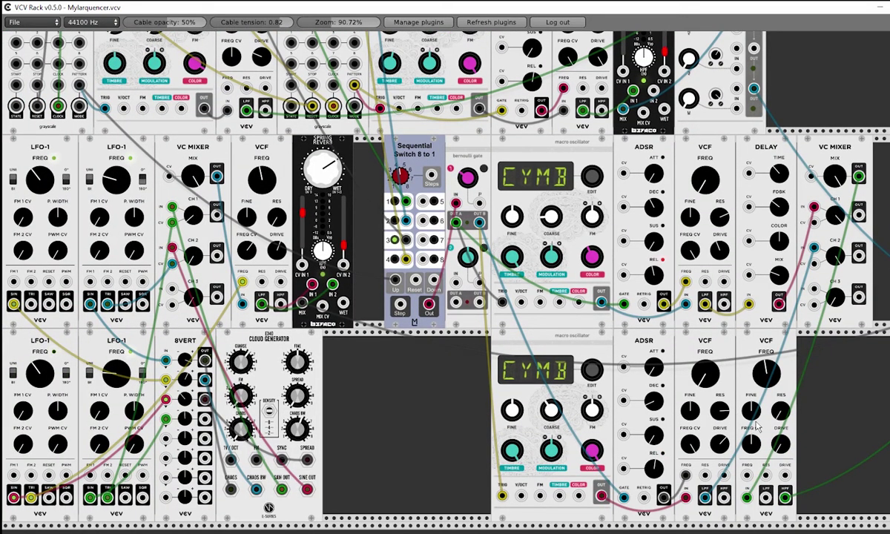
pyautogui.scroll(14, 757, 426)
pyautogui.scroll(3, 756, 426)
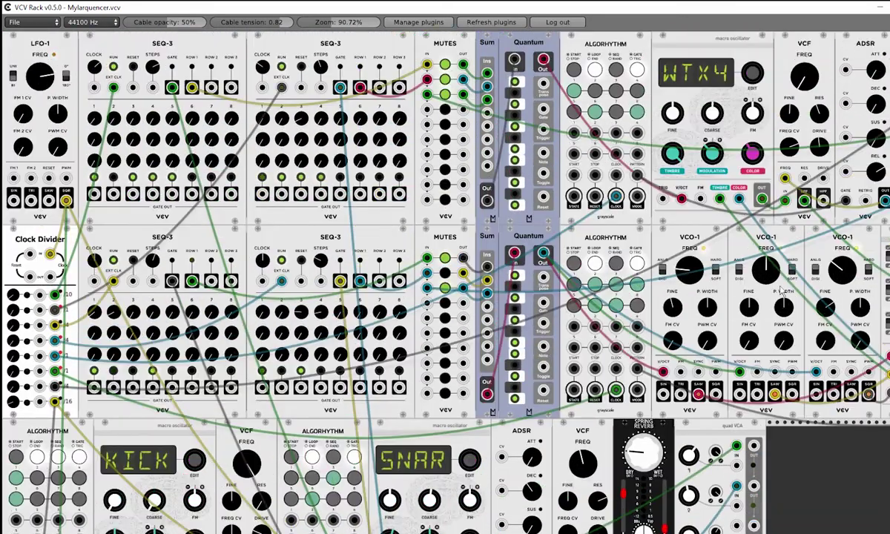
# - Examine the kick, snare and cymbal voices and the mixers connected to the audio interface outputs
pyautogui.scroll(-6, 704, 341)
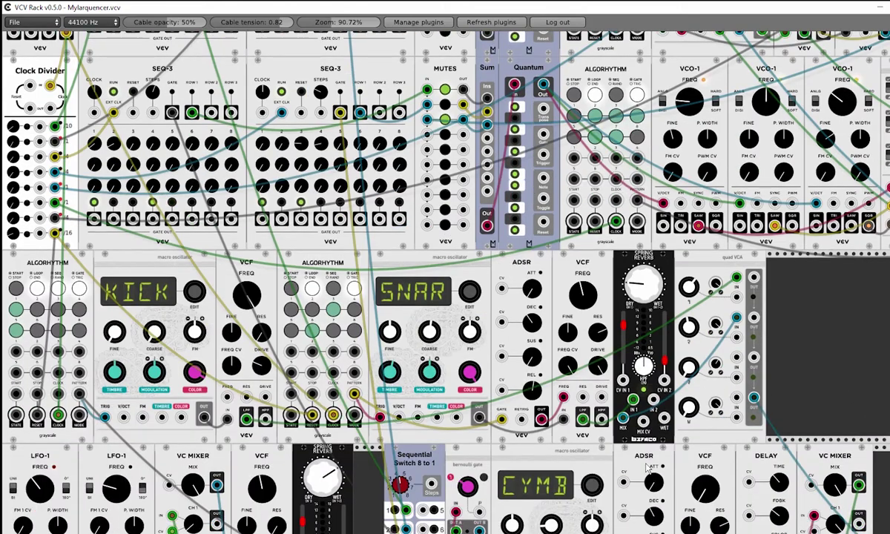
pyautogui.scroll(-4, 726, 361)
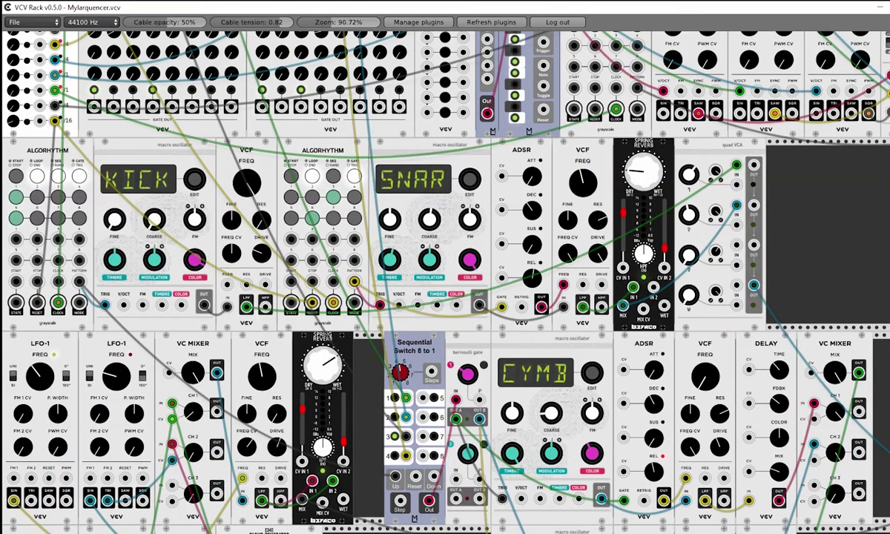
pyautogui.hscroll(11, 524, 436)
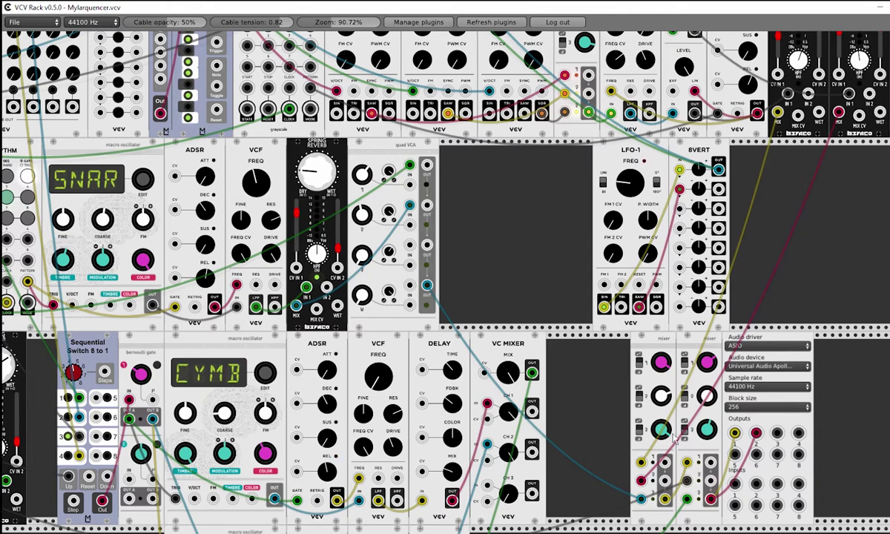
pyautogui.hscroll(-11, 445, 282)
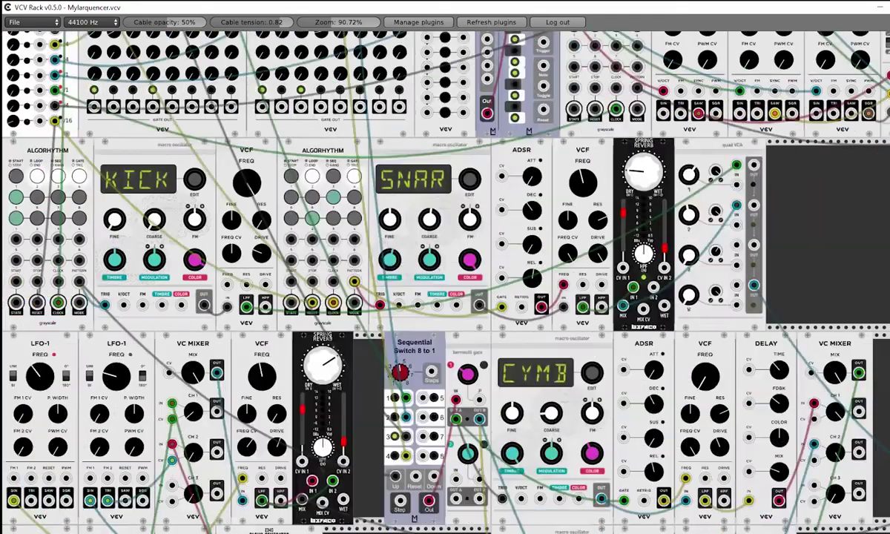
pyautogui.scroll(10, 445, 281)
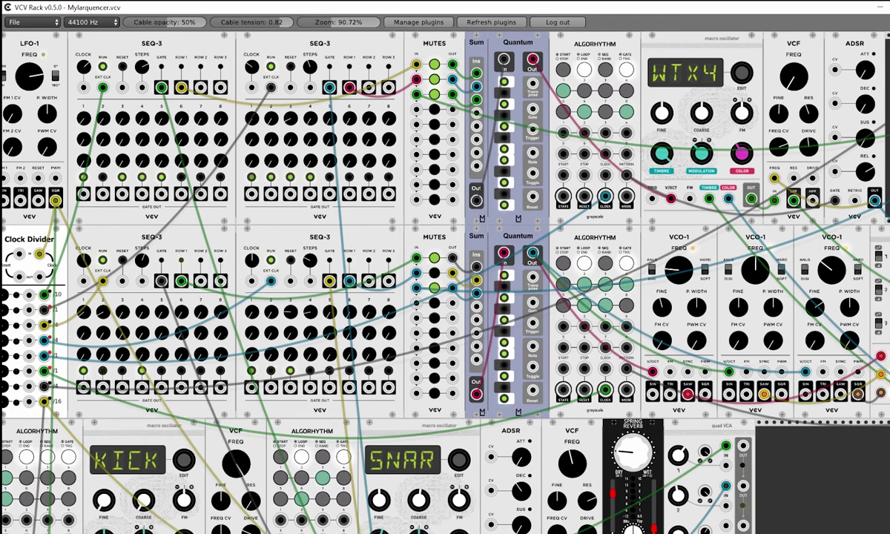
pyautogui.hscroll(-1, 388, 406)
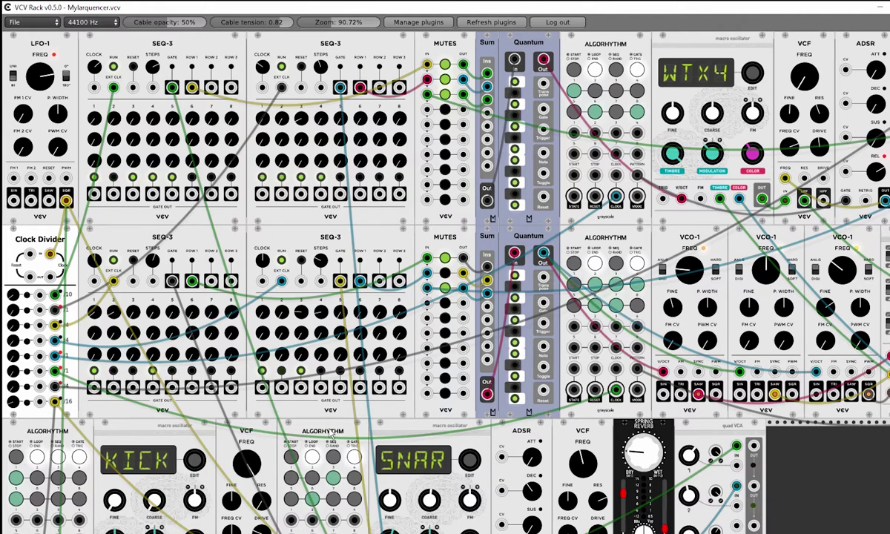
pyautogui.scroll(-3, 332, 436)
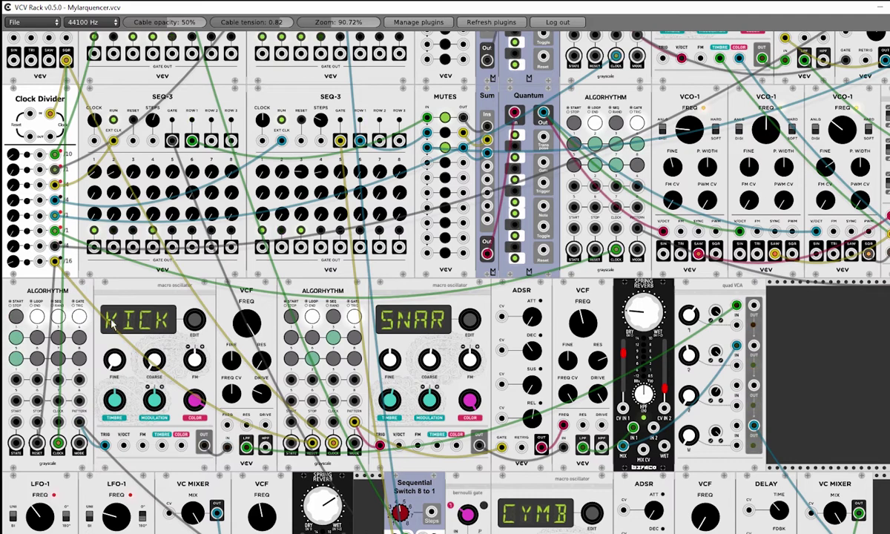
pyautogui.click(287, 320)
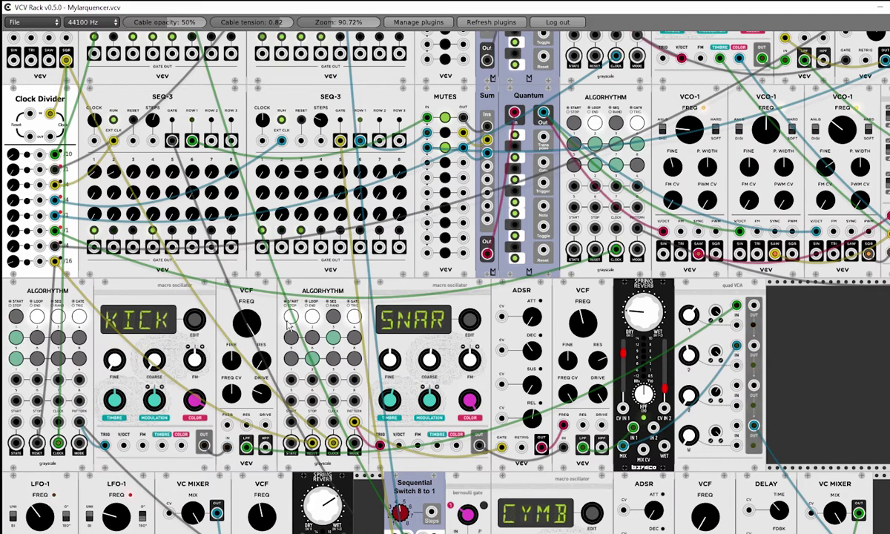
pyautogui.scroll(-5, 287, 324)
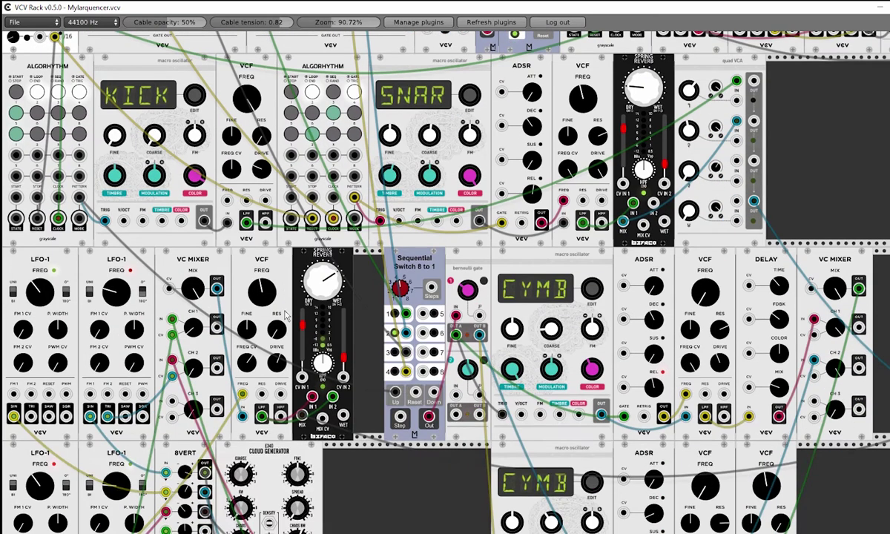
pyautogui.scroll(8, 817, 274)
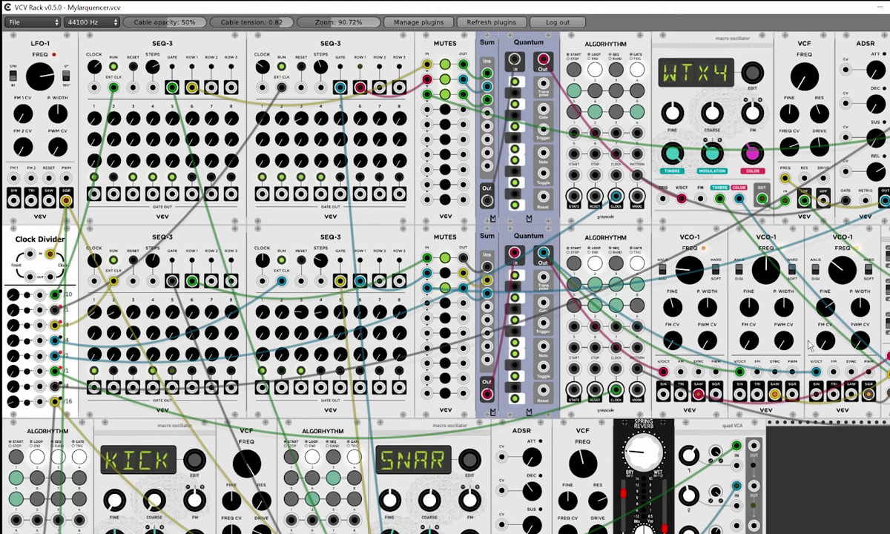
# - Examine the two upper rows from the SEQ-3 sequencers and Quantum quantizers across to the oscillators, filters, envelopes and 8VERT module
pyautogui.hscroll(8, 445, 281)
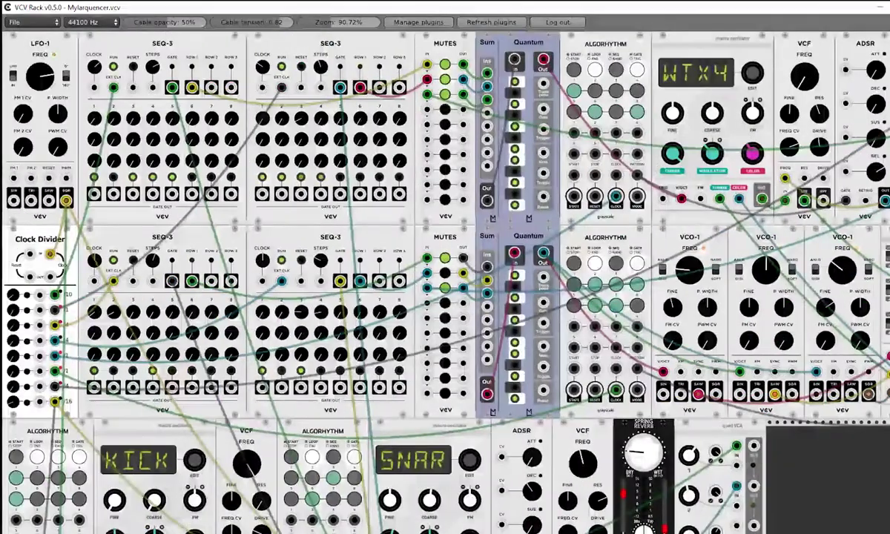
pyautogui.hscroll(6, 445, 282)
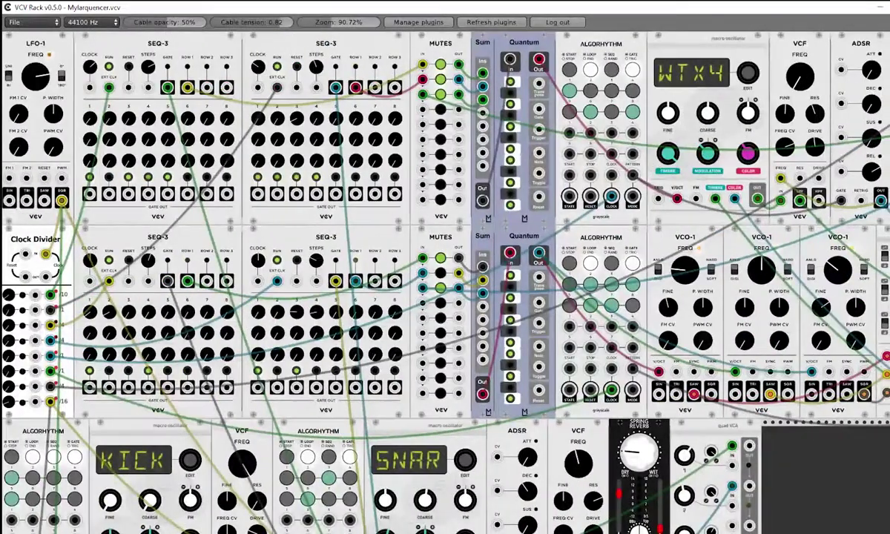
pyautogui.hscroll(-1, 445, 281)
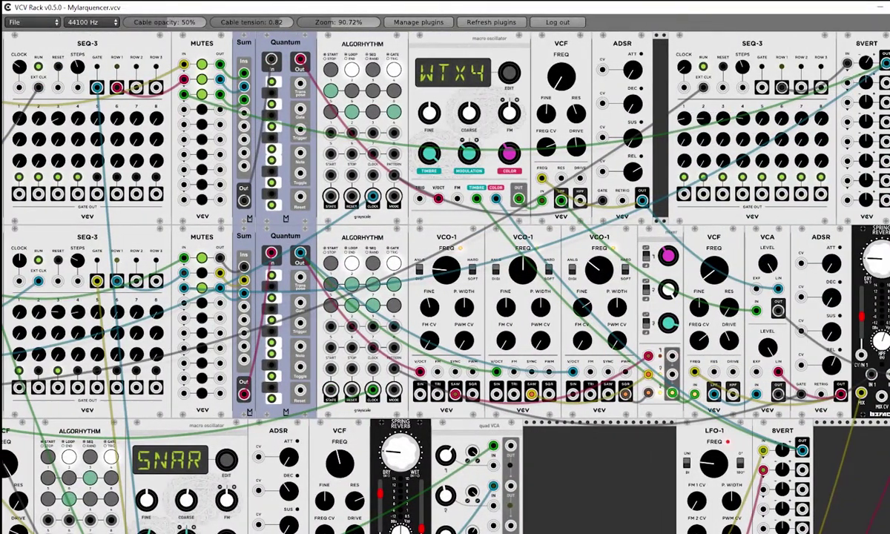
pyautogui.hscroll(-6, 445, 281)
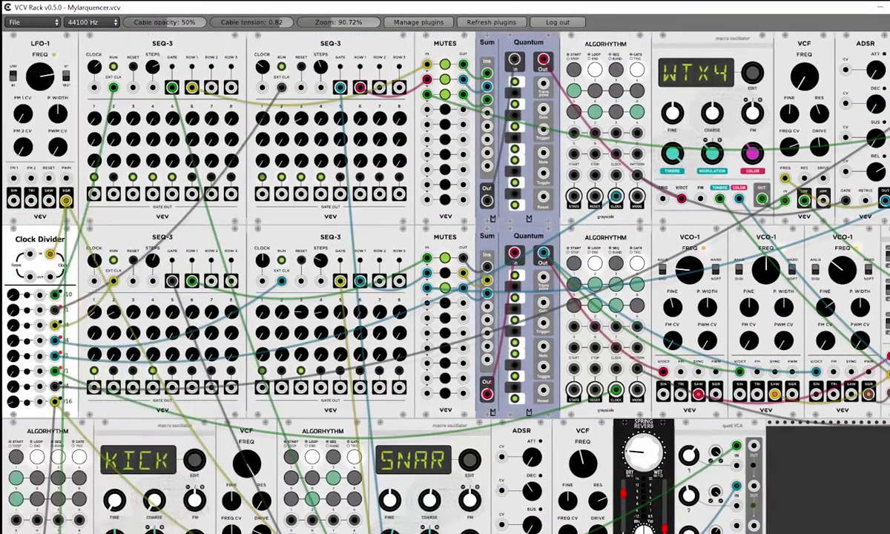
pyautogui.hscroll(1, 445, 282)
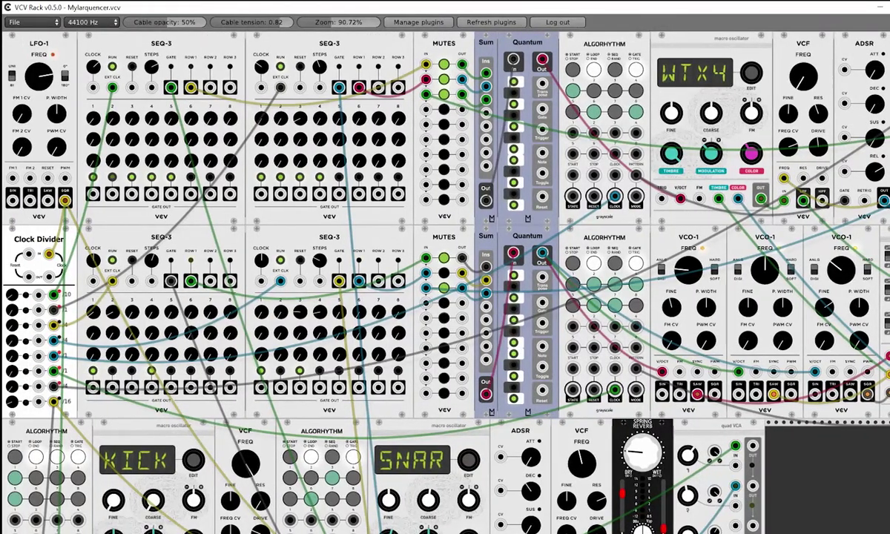
pyautogui.hscroll(1, 445, 281)
pyautogui.hscroll(-1, 445, 282)
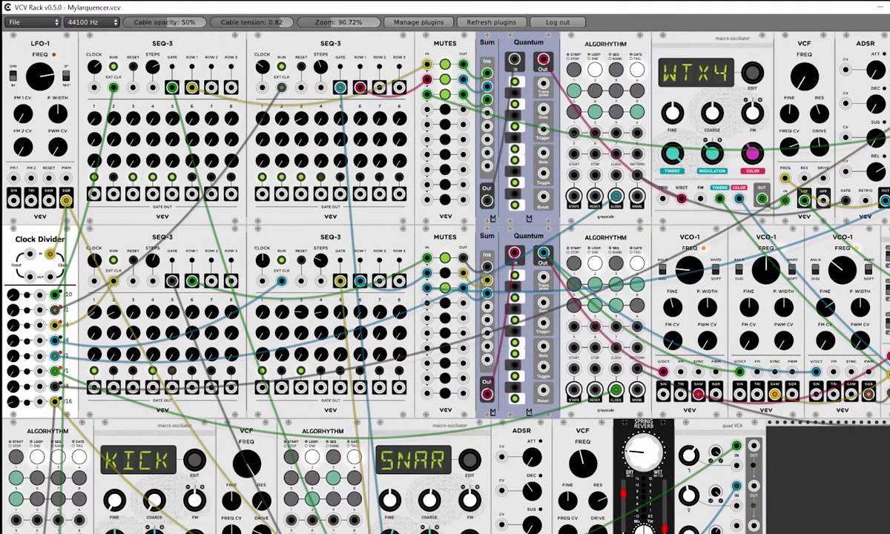
pyautogui.hscroll(1, 445, 282)
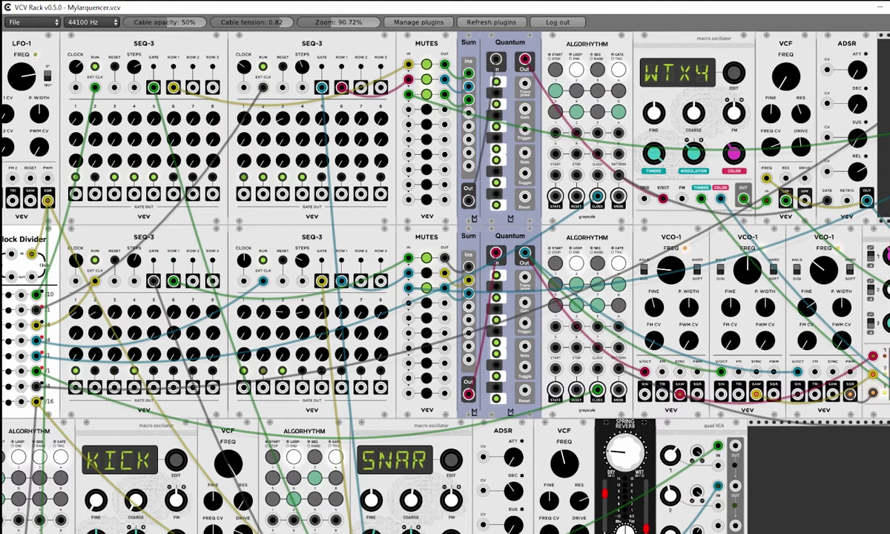
pyautogui.hscroll(-1, 445, 281)
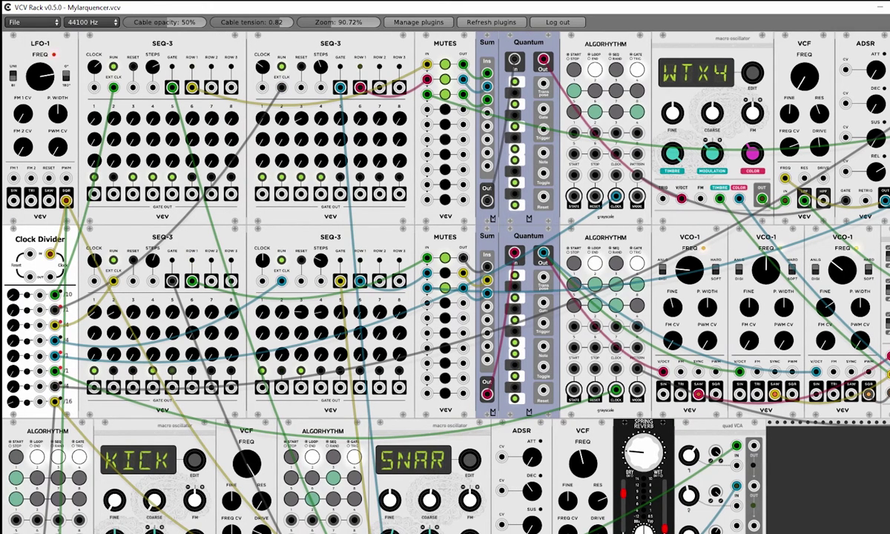
# - Look over the kick, snare and cymbal rows, and revisit the WTX4 and triple VCO-1 voices above them
pyautogui.scroll(-3, 596, 410)
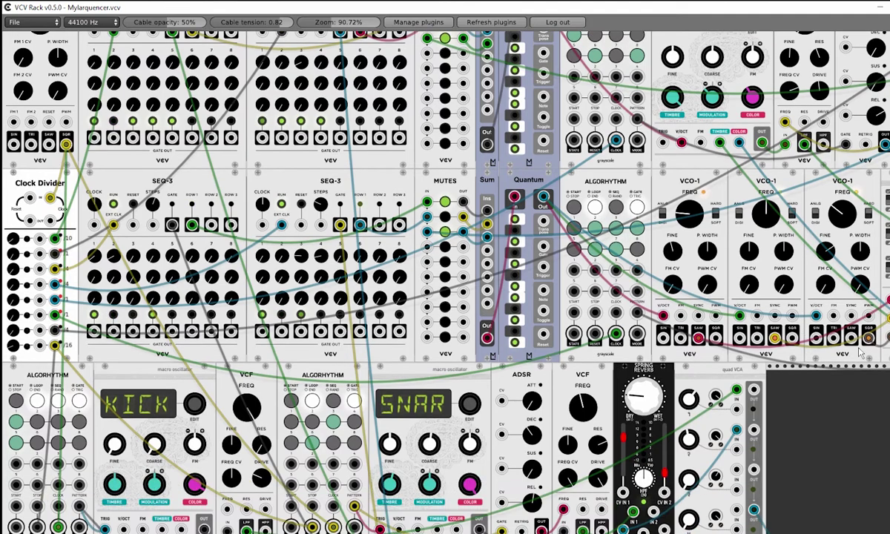
pyautogui.scroll(-6, 857, 352)
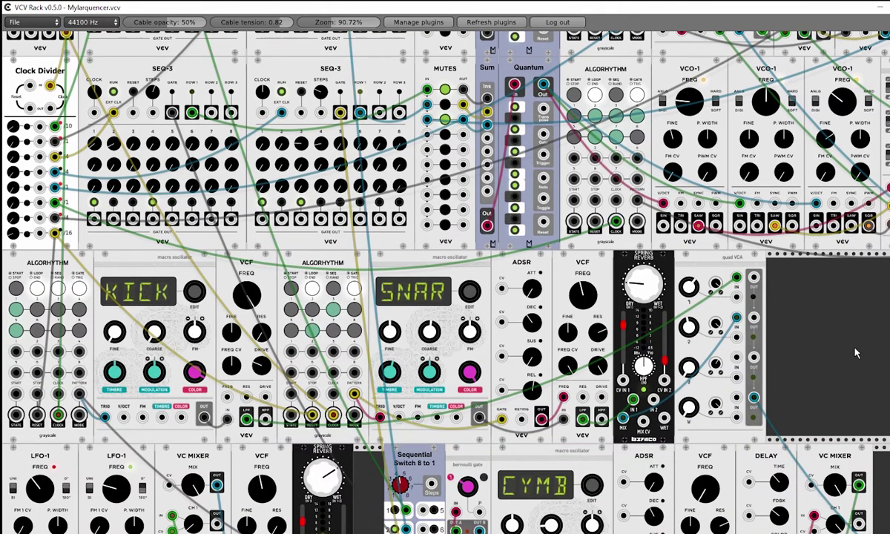
pyautogui.scroll(9, 857, 352)
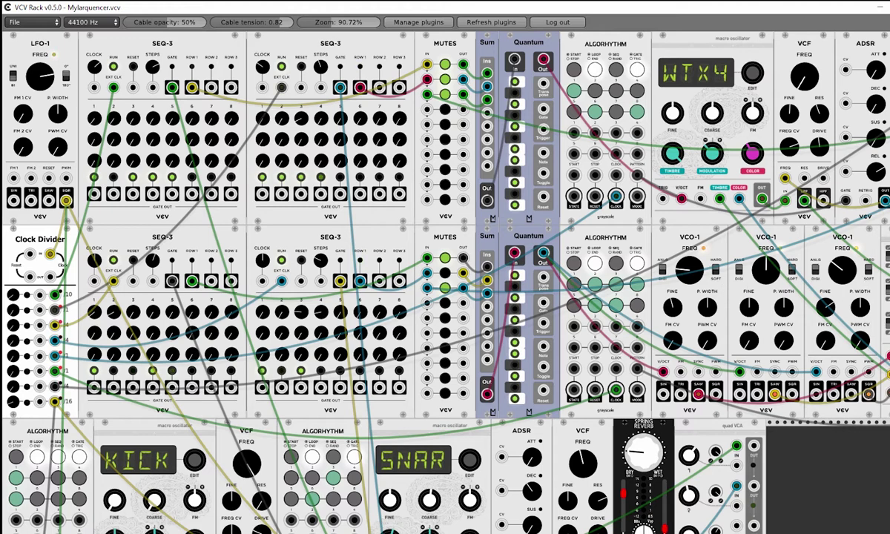
pyautogui.hscroll(5, 445, 282)
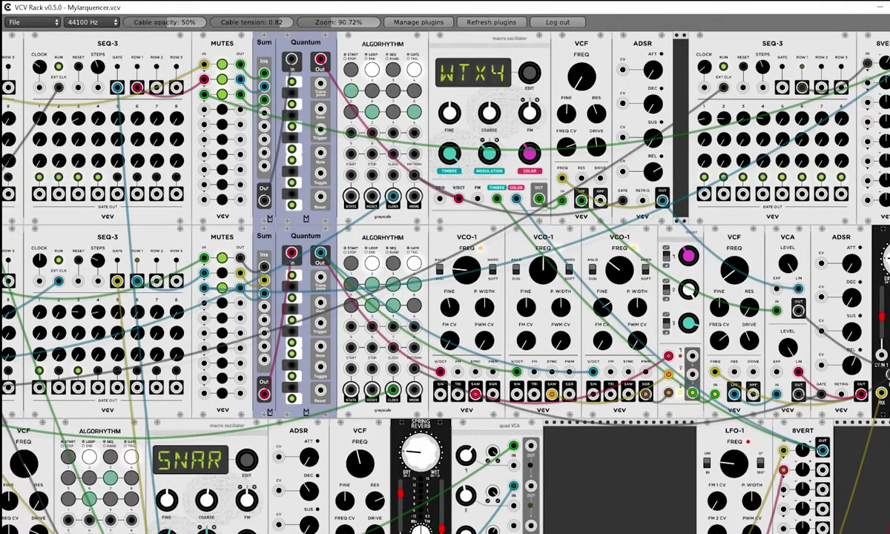
pyautogui.hscroll(-5, 445, 282)
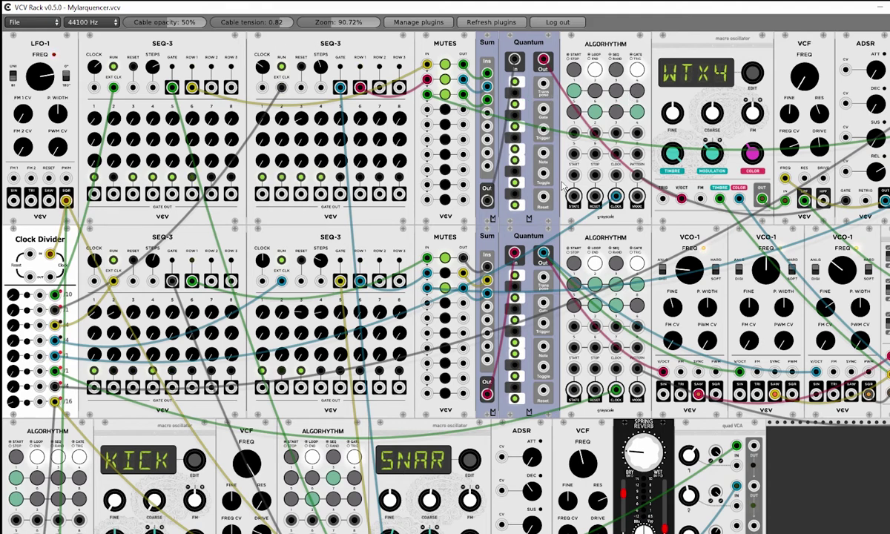
# - Switch to the VCV Rack website in the browser and review the download platforms and the Fundamental and Console modules
pyautogui.hotkey('alt', 'Tab')
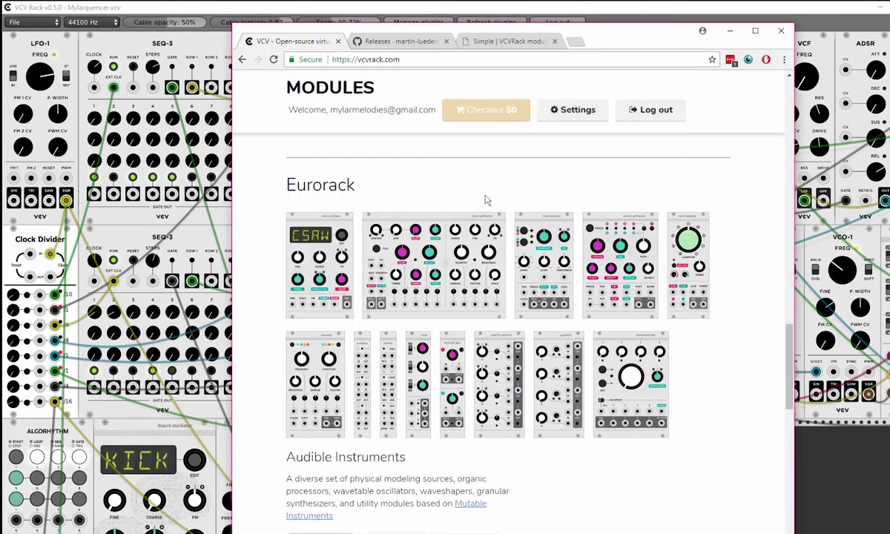
pyautogui.scroll(15, 512, 215)
pyautogui.scroll(3, 552, 239)
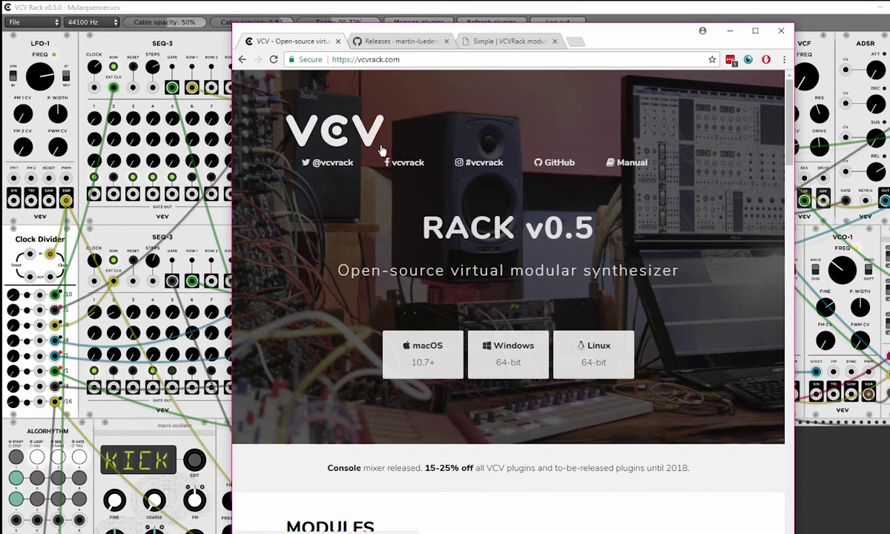
pyautogui.scroll(-3, 523, 159)
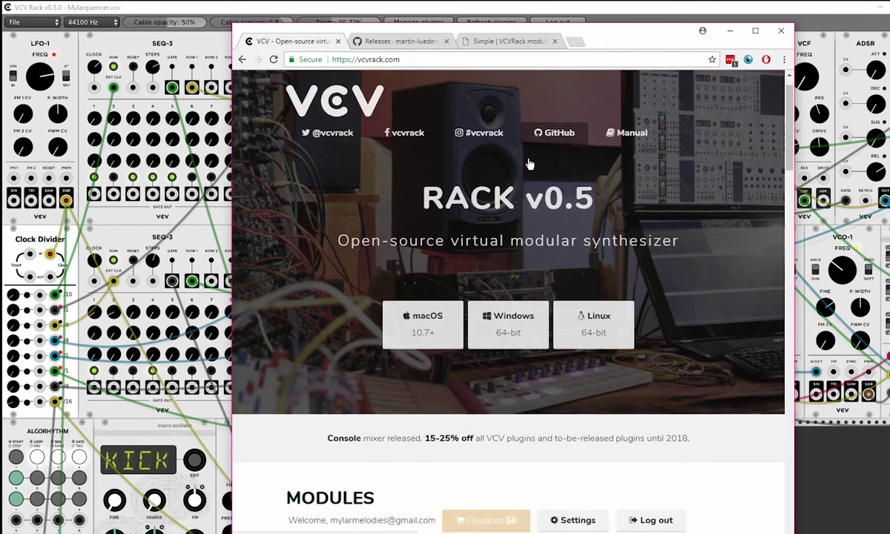
pyautogui.scroll(-2, 529, 163)
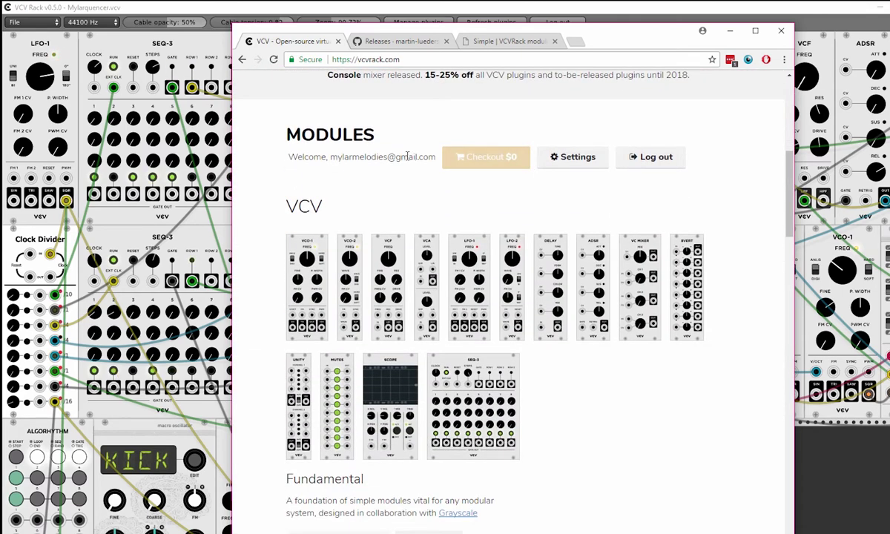
pyautogui.scroll(-1, 400, 180)
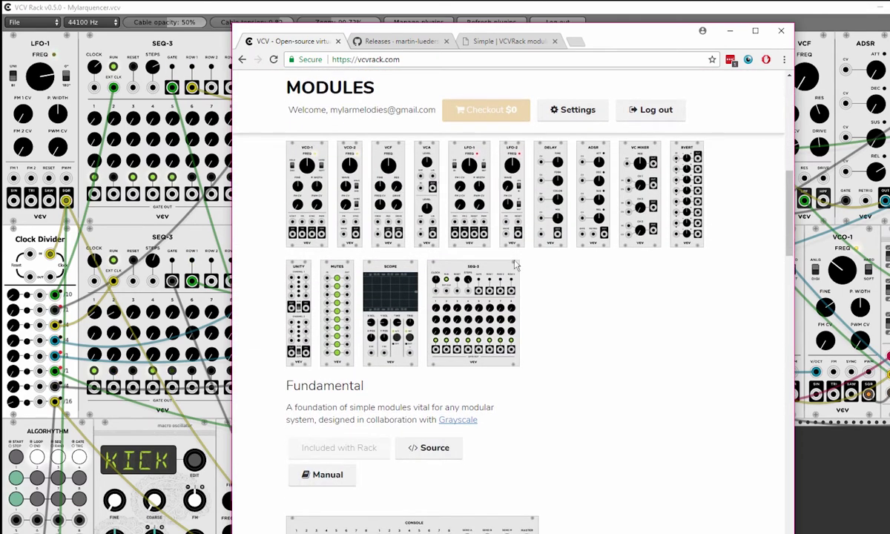
pyautogui.scroll(-3, 436, 394)
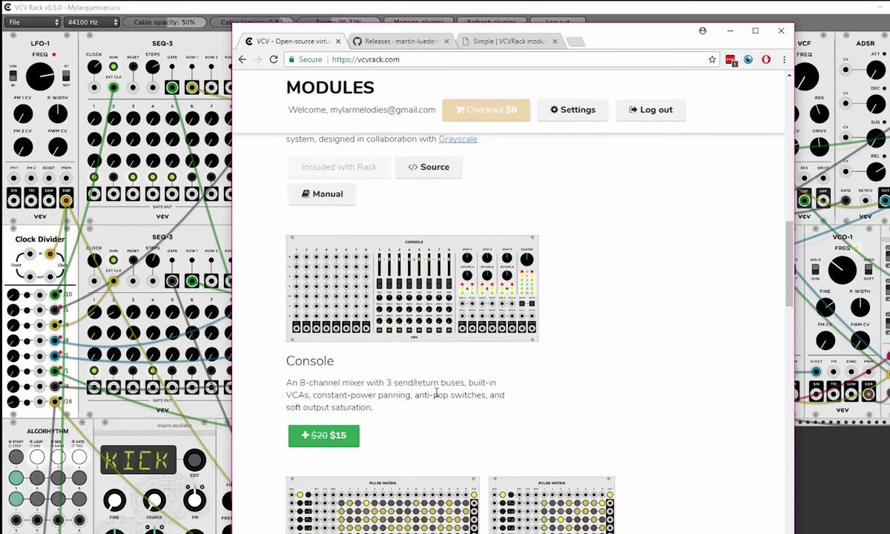
# - Browse the catalogue's Eurorack section, covering the Audible Instruments, Befaco, Grayscale and E-Series modules
pyautogui.scroll(-8, 436, 394)
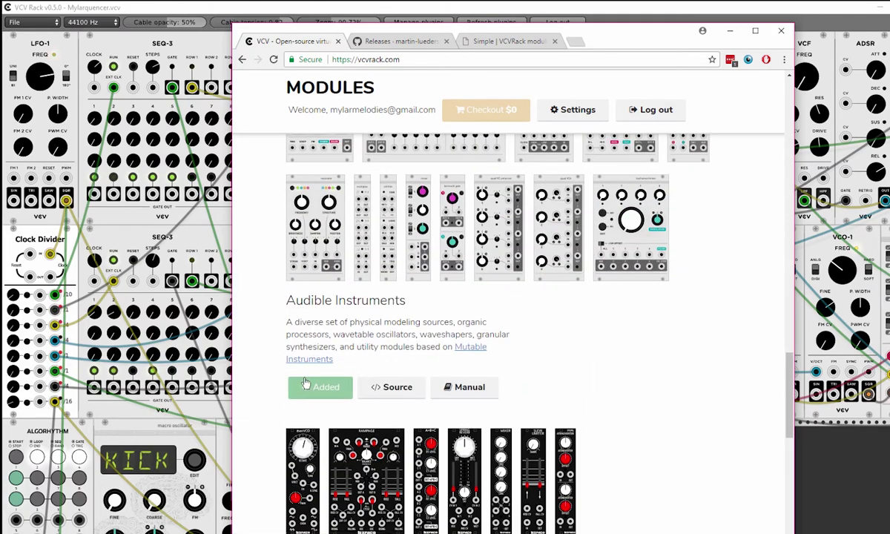
pyautogui.scroll(-3, 646, 370)
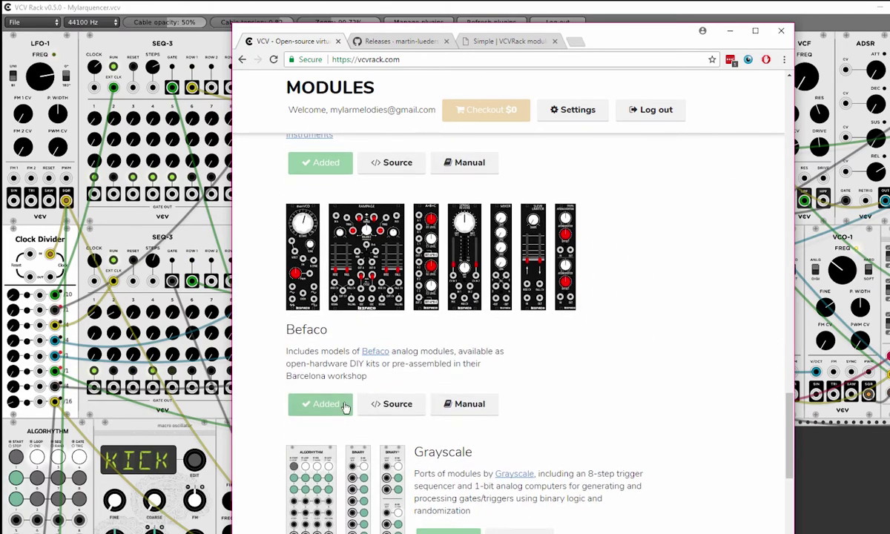
pyautogui.scroll(4, 410, 347)
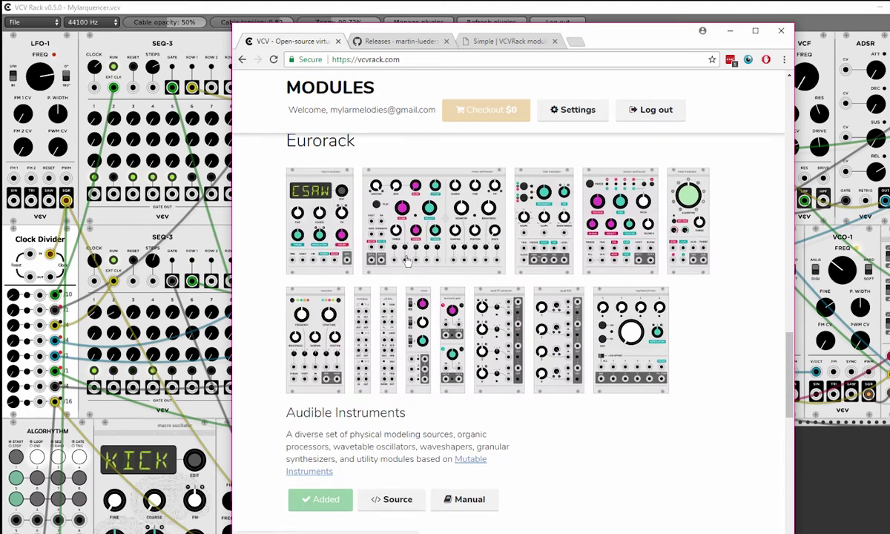
pyautogui.scroll(-1, 651, 421)
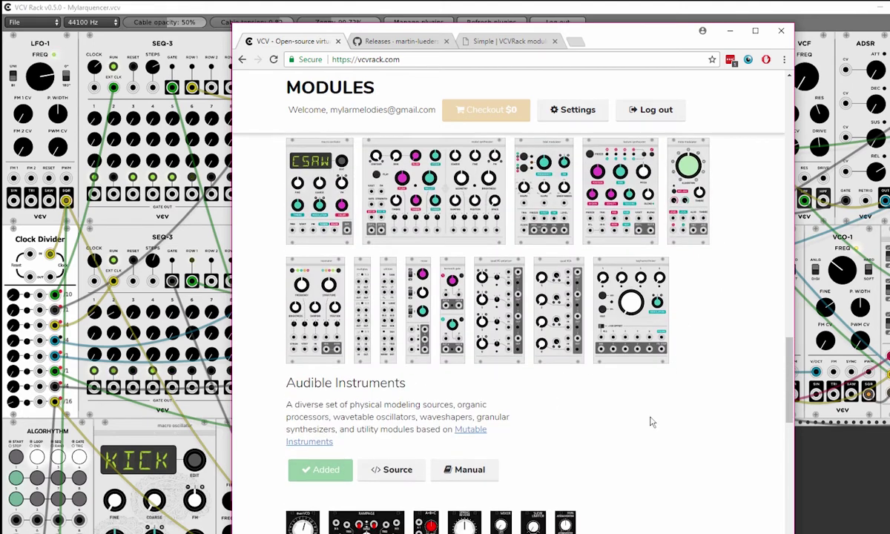
pyautogui.scroll(-3, 650, 422)
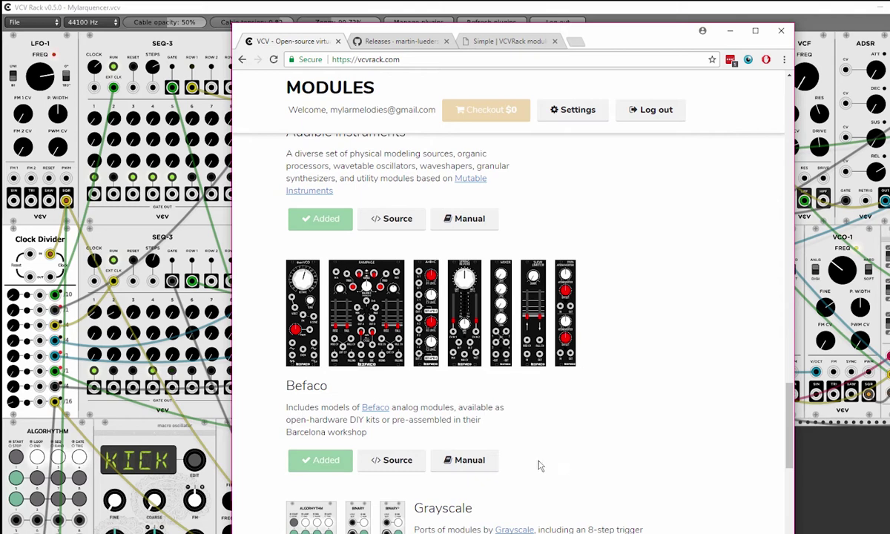
pyautogui.scroll(-3, 540, 466)
pyautogui.scroll(-3, 407, 503)
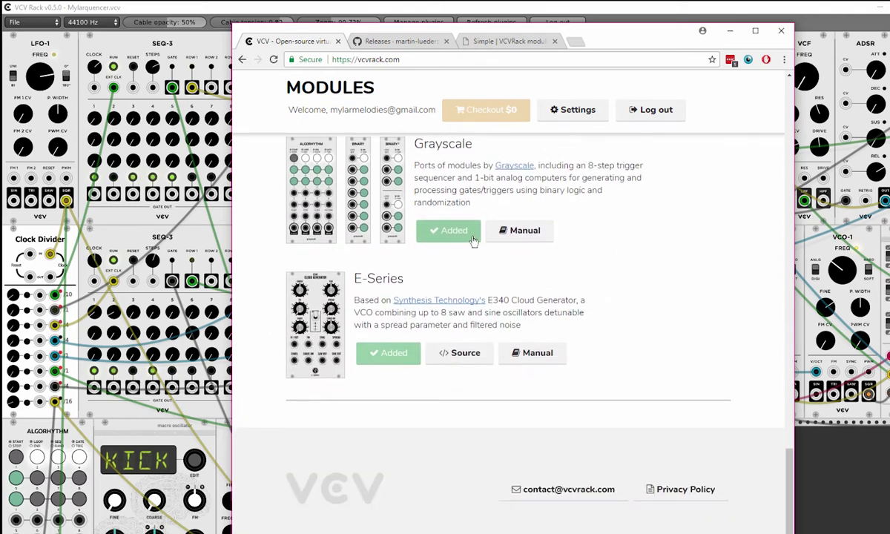
pyautogui.scroll(12, 560, 255)
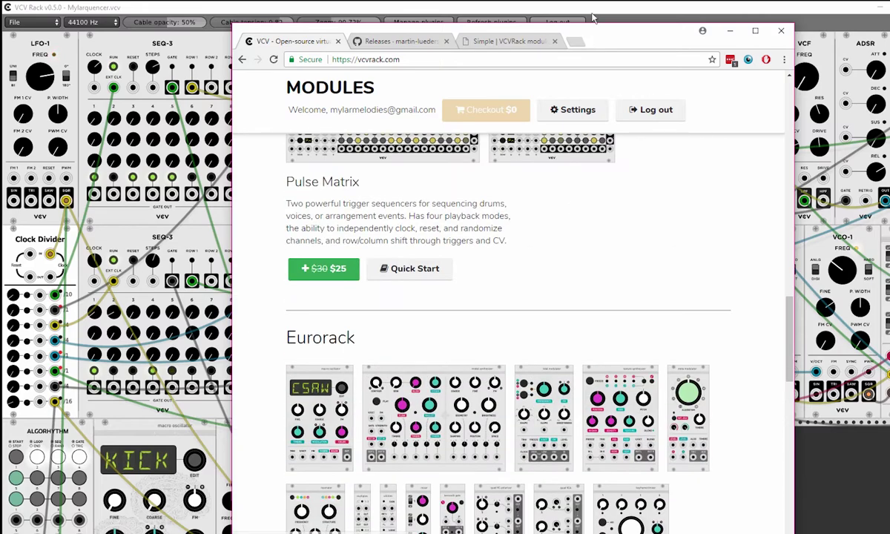
# - Switch between the VCV Rack patch and the browser's module catalogue, ending on the patch
pyautogui.click(600, 9)
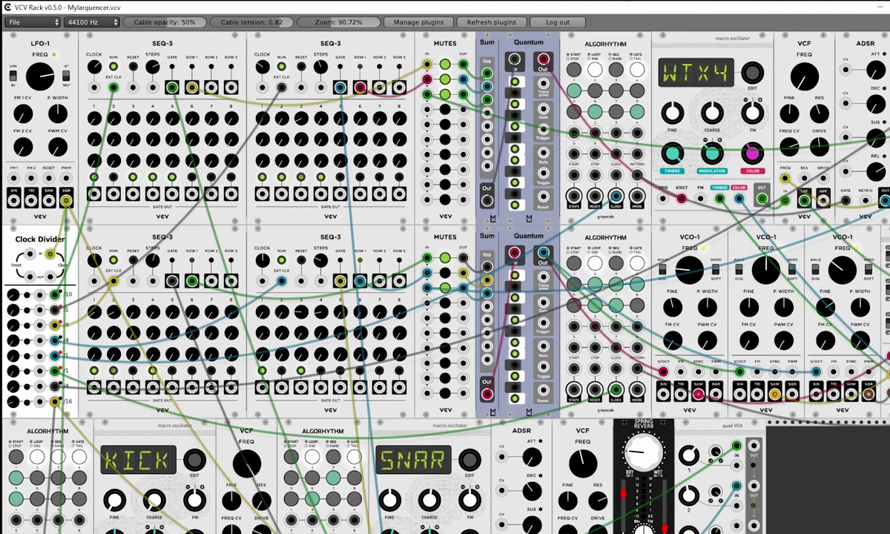
pyautogui.hotkey('alt', 'Tab')
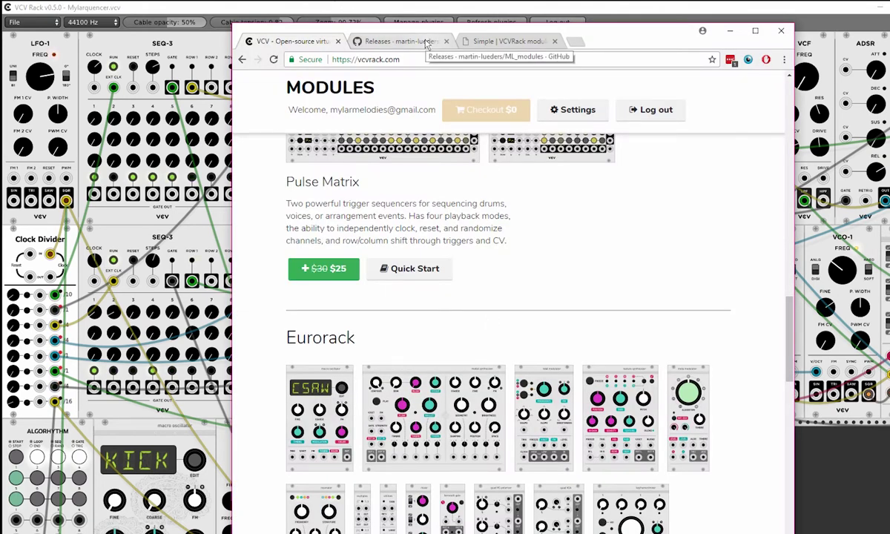
pyautogui.hotkey('alt', 'Tab')
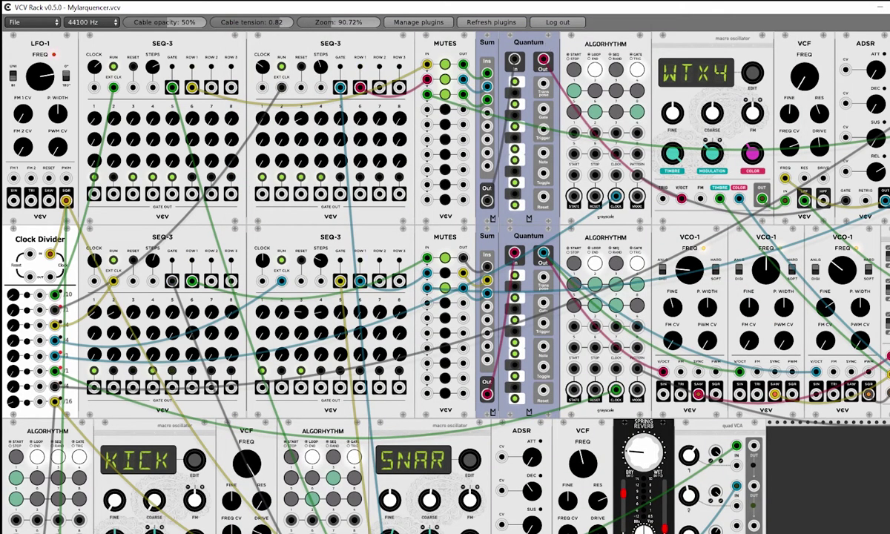
# - Switch back to the browser and revisit VCV's own Fundamental modules near the start of the catalogue
pyautogui.hotkey('alt', 'Tab')
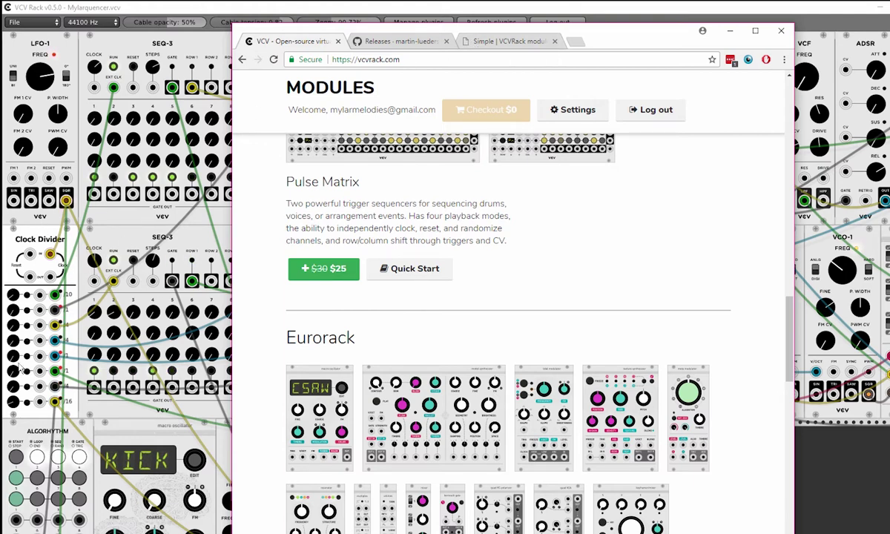
pyautogui.scroll(10, 731, 326)
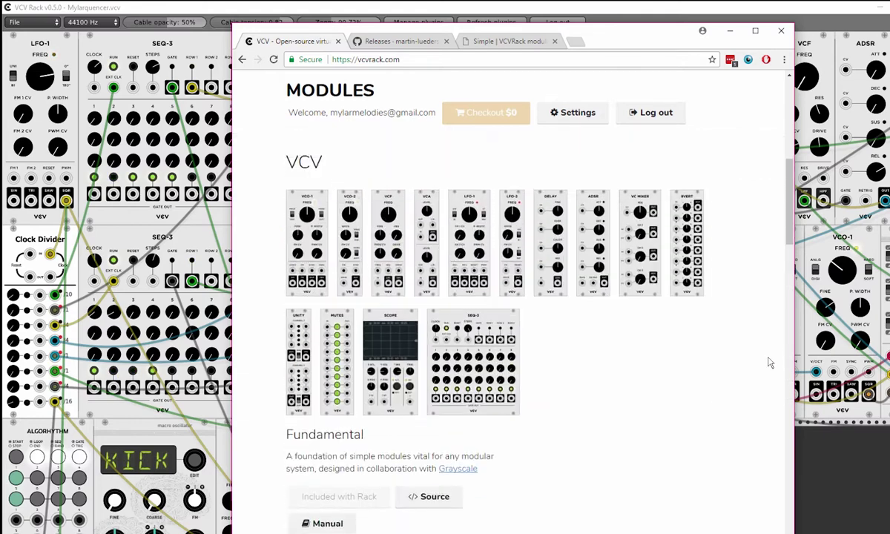
pyautogui.scroll(2, 757, 330)
pyautogui.scroll(-5, 749, 281)
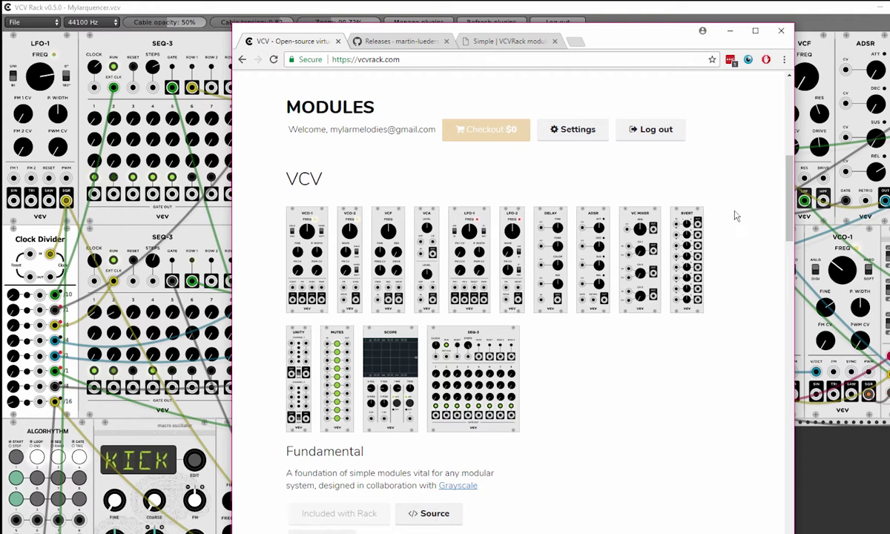
# - View the Simple VCVRack modules page and review its module images, release notes and download links
pyautogui.click(519, 42)
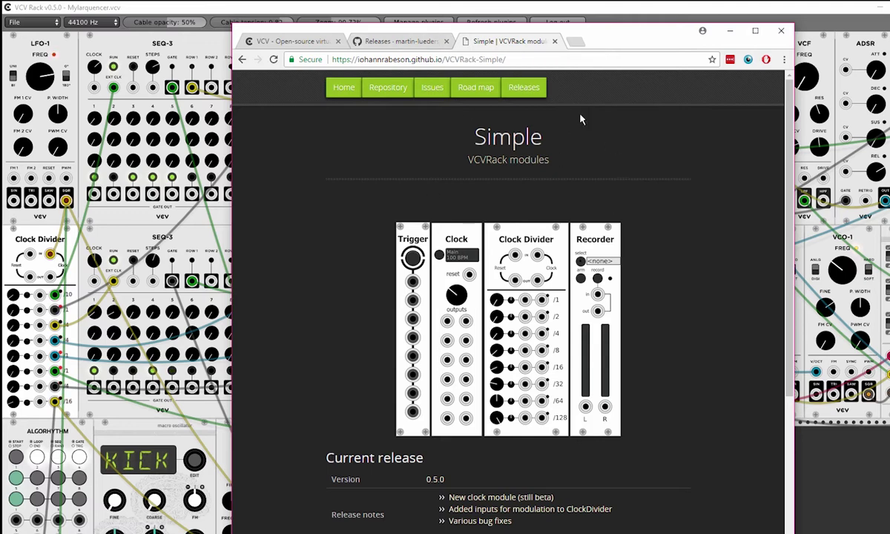
pyautogui.scroll(-3, 708, 245)
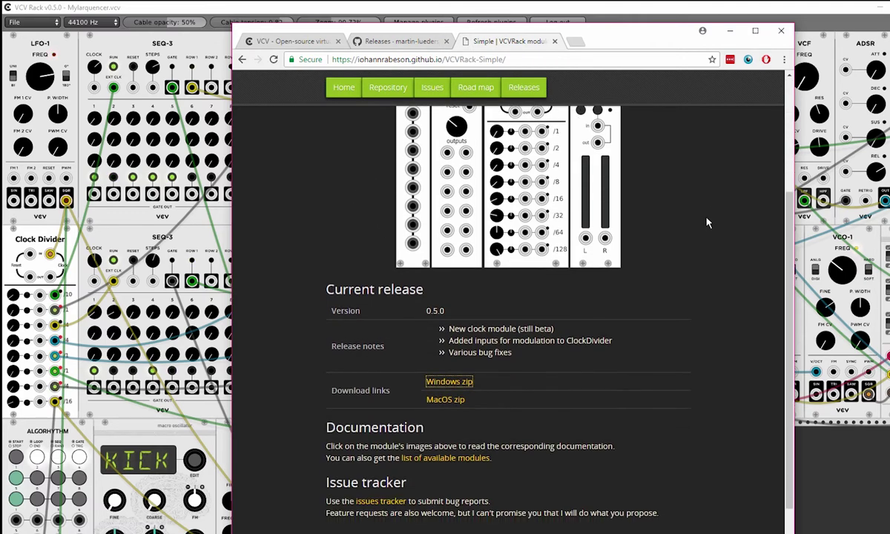
pyautogui.scroll(3, 708, 270)
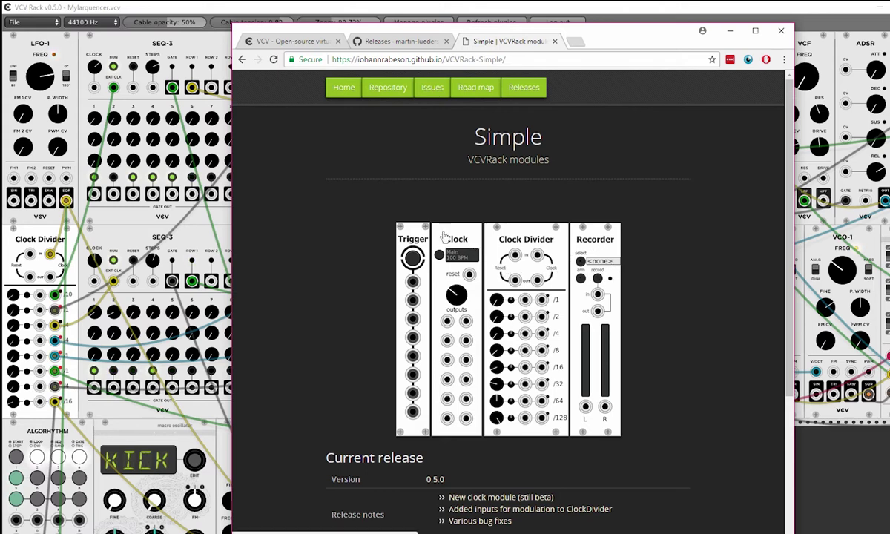
# - View the ML_modules releases page on GitHub and review its release notes and downloads
pyautogui.click(400, 41)
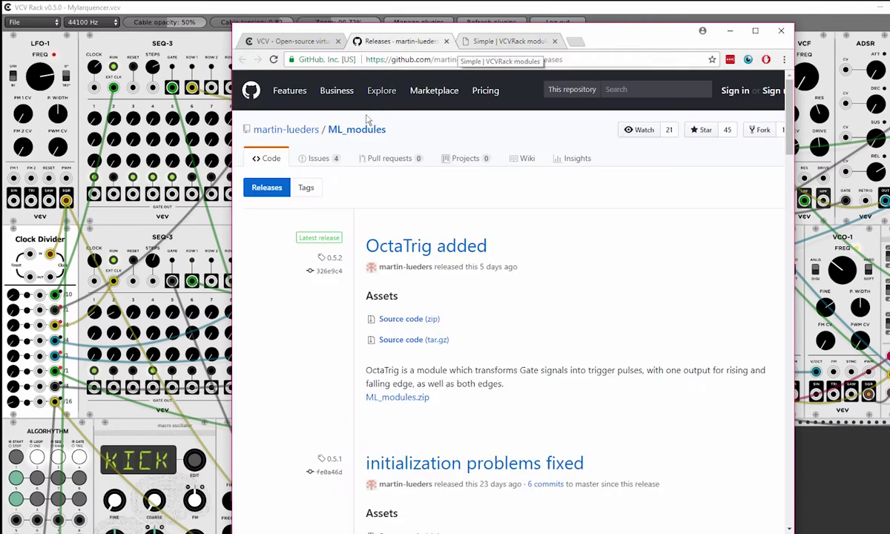
pyautogui.scroll(-5, 670, 189)
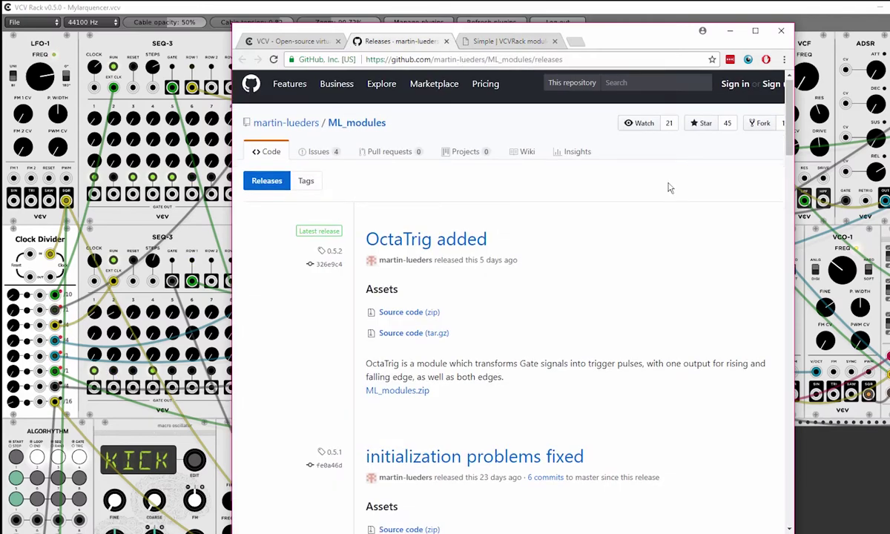
pyautogui.scroll(5, 671, 293)
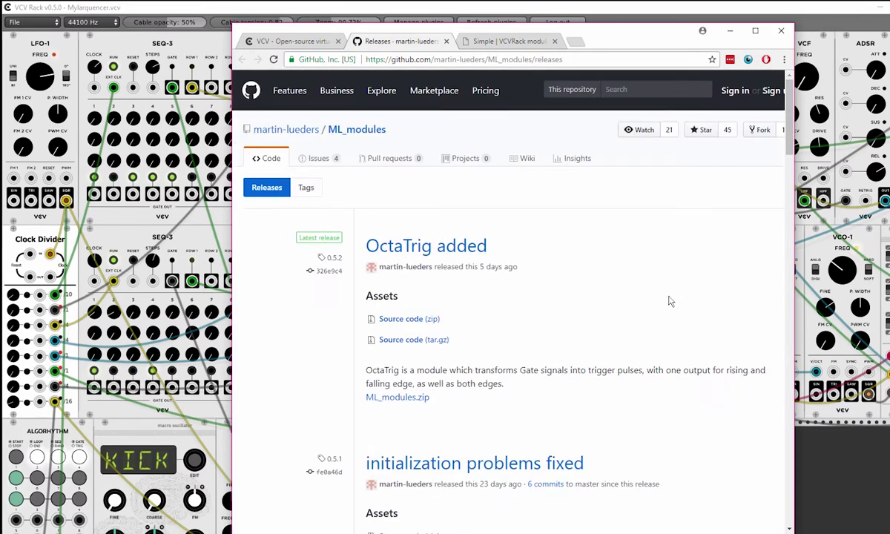
pyautogui.scroll(-15, 652, 331)
pyautogui.scroll(6, 671, 351)
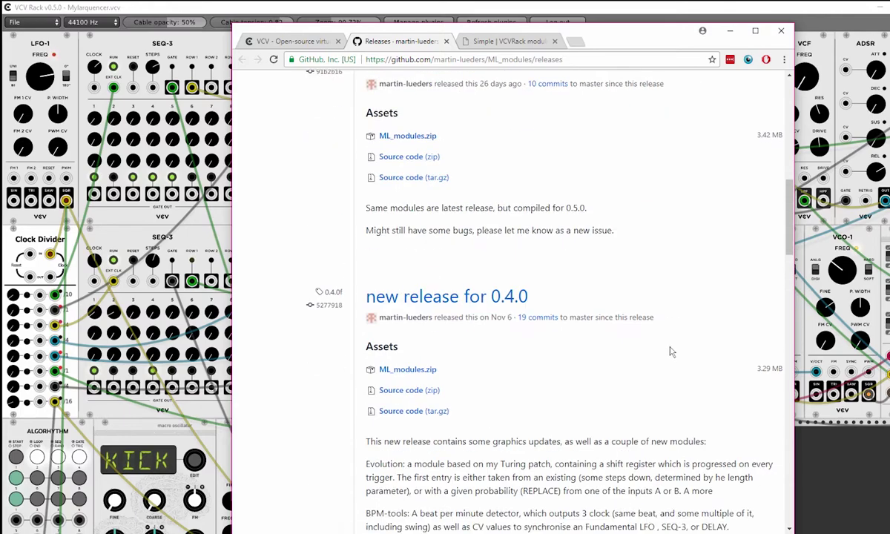
pyautogui.scroll(6, 672, 352)
# - Return to the VCV Rack patch, browse the ML modules in the module list, and close it without adding any
pyautogui.rightClick(843, 453)
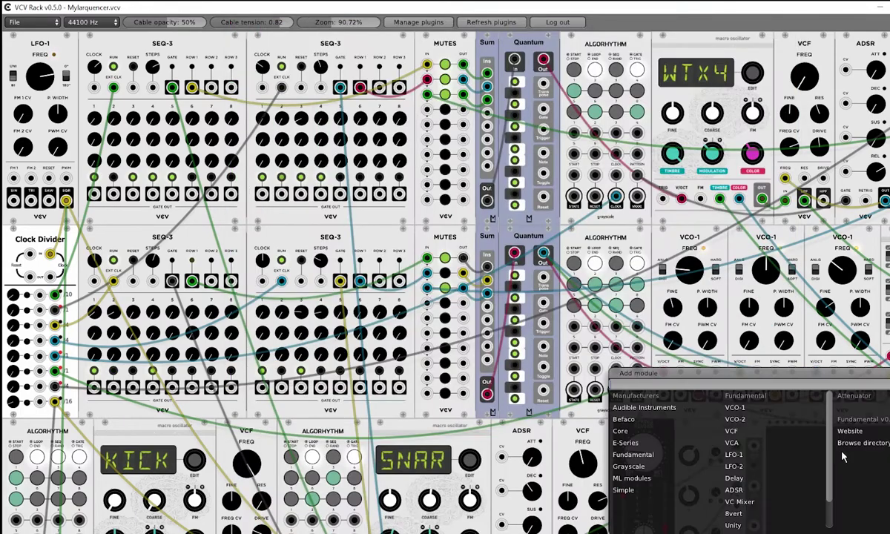
pyautogui.click(667, 479)
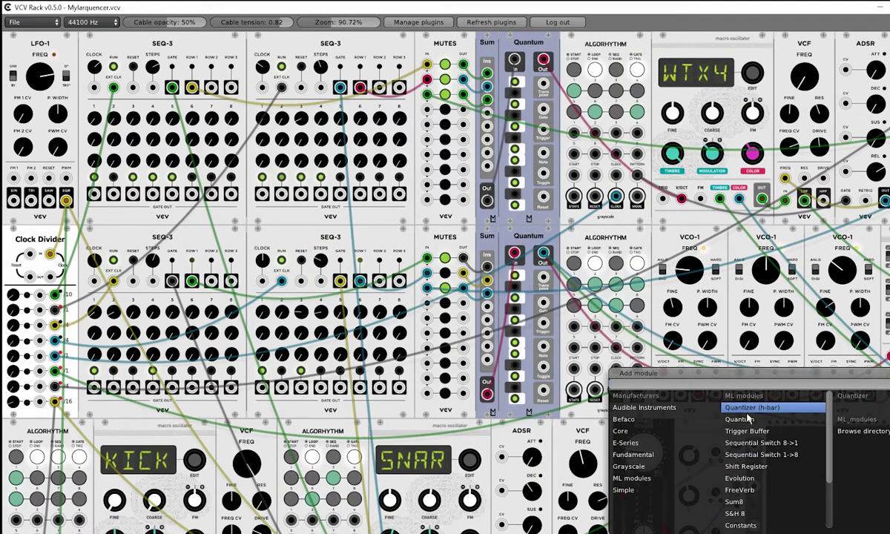
pyautogui.scroll(-5, 747, 419)
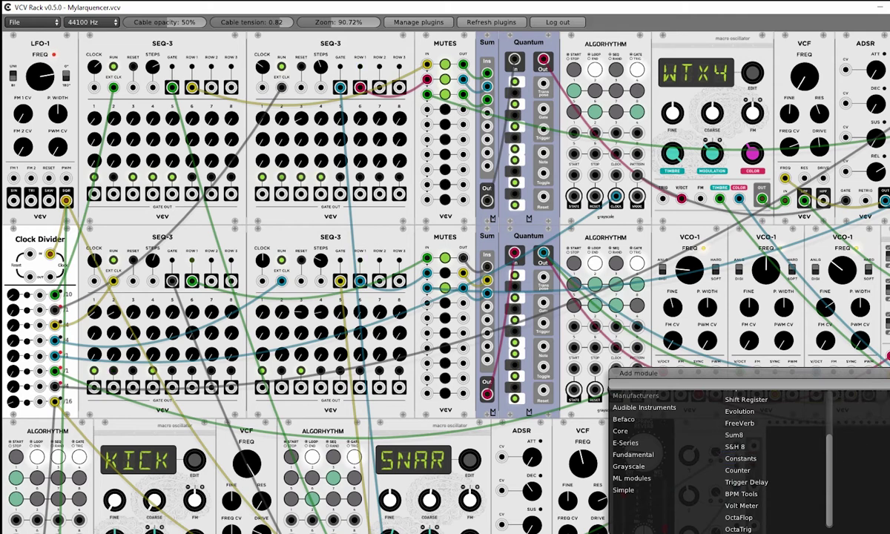
pyautogui.press('Escape')
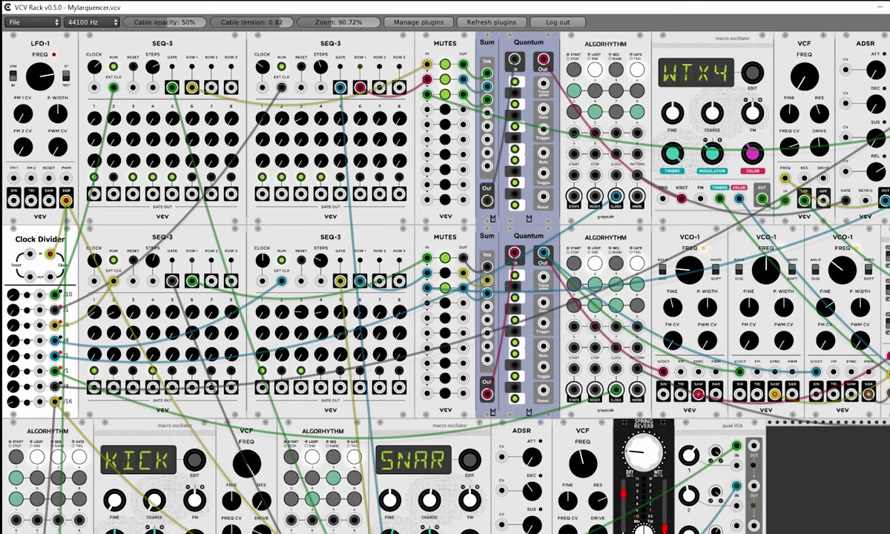
# - Switch to the browser and revisit the VCV catalogue, including the Console and Pulse Matrix modules, and the ML_modules releases page
pyautogui.hotkey('alt', 'Tab')
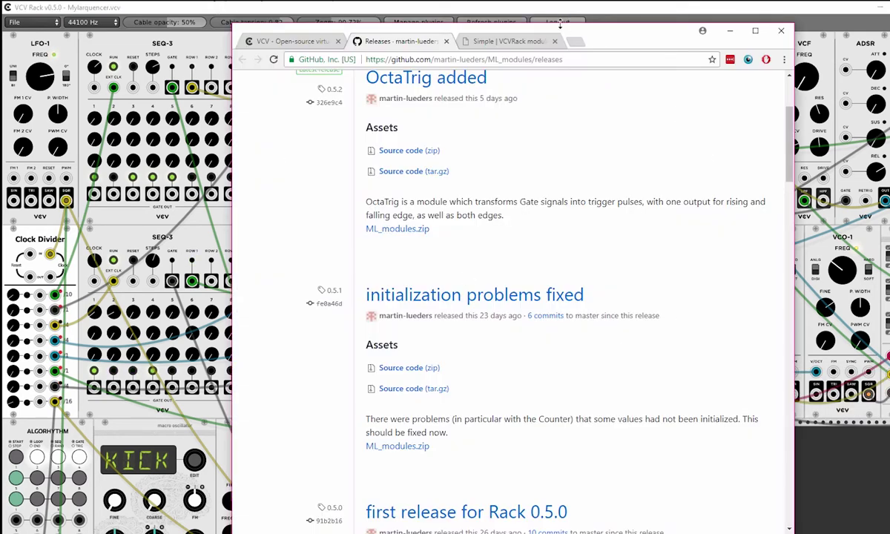
pyautogui.click(510, 41)
pyautogui.click(301, 41)
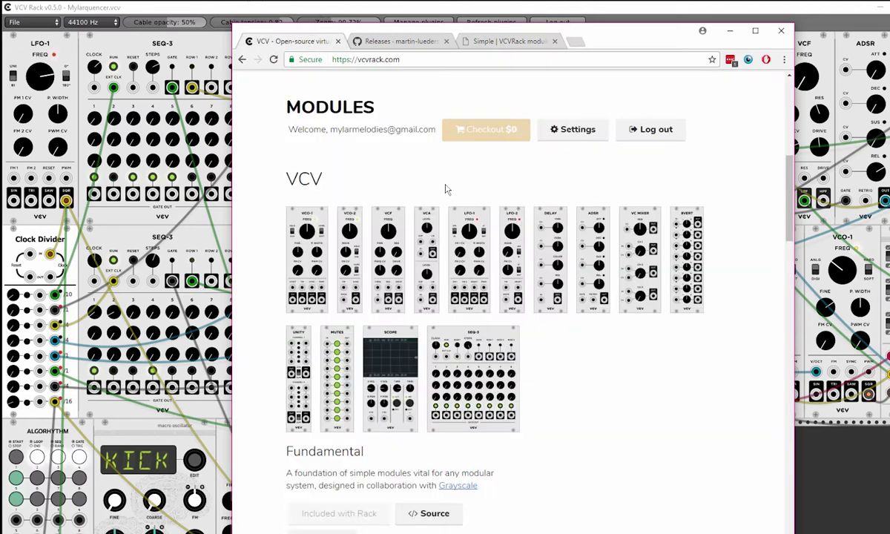
pyautogui.scroll(-8, 445, 190)
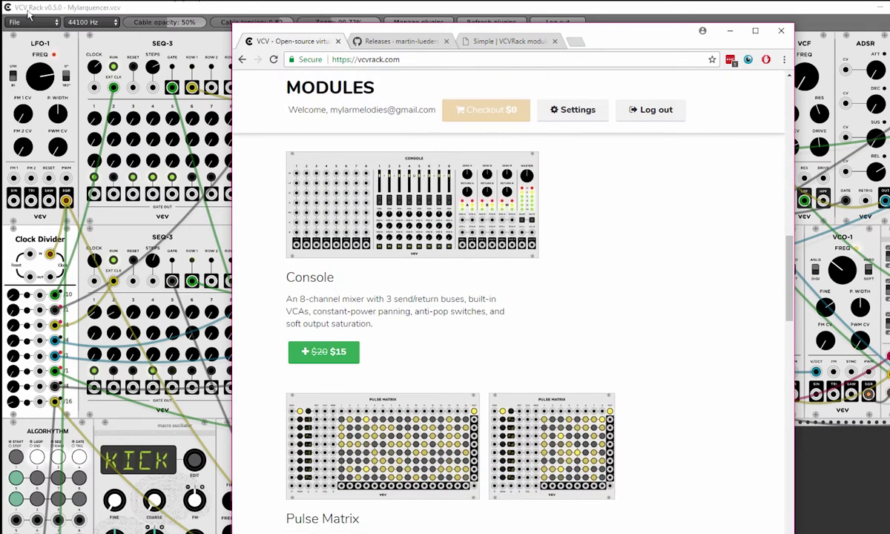
pyautogui.click(395, 43)
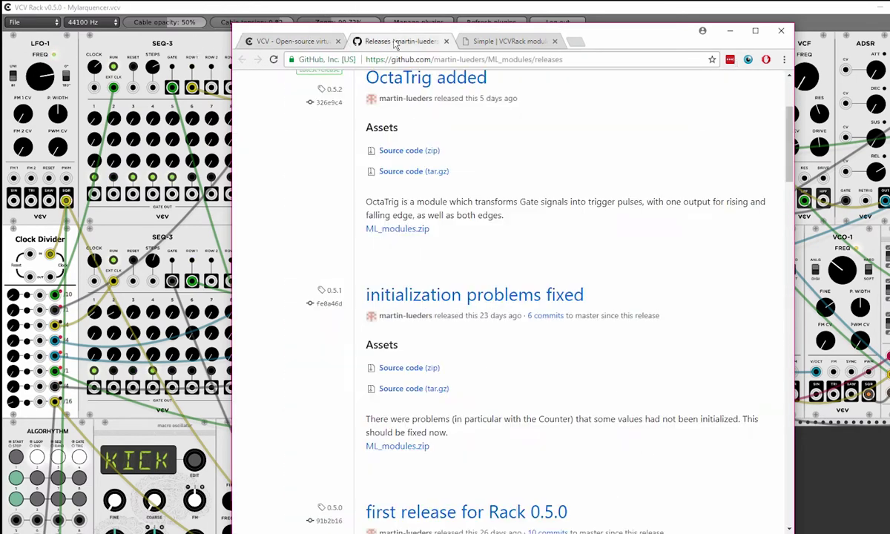
pyautogui.scroll(3, 621, 248)
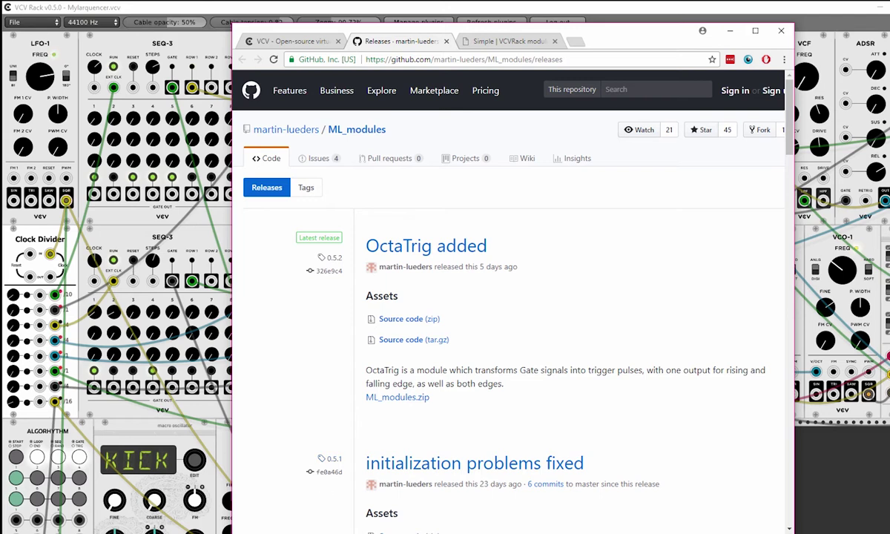
# - Switch to File Explorer and inspect Rack's plugins folder, including the ML_modules contents and the VCVRack-Simple folder
pyautogui.hotkey('alt', 'Tab')
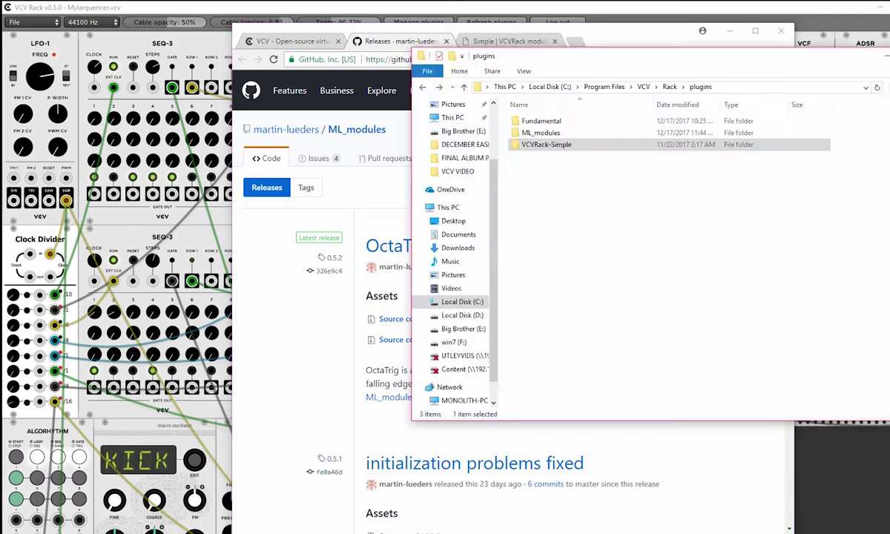
pyautogui.click(592, 215)
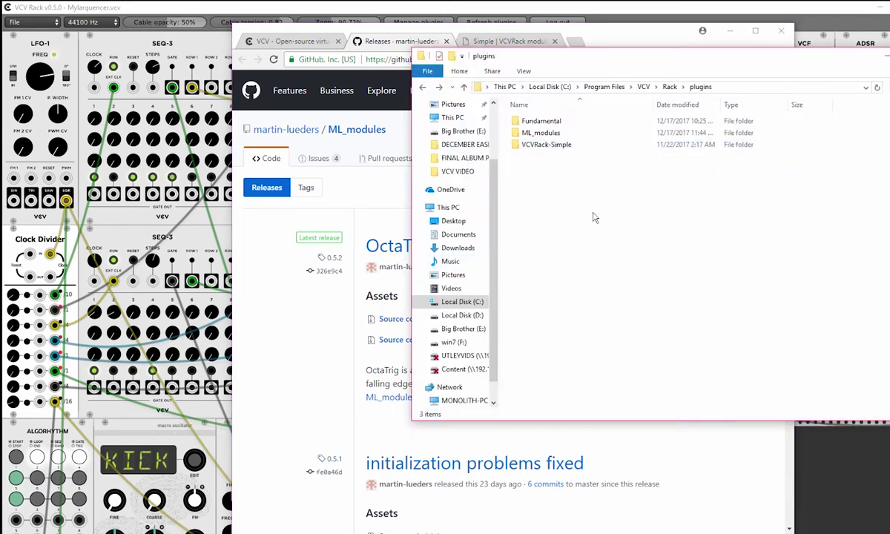
pyautogui.click(558, 136)
pyautogui.doubleClick(558, 135)
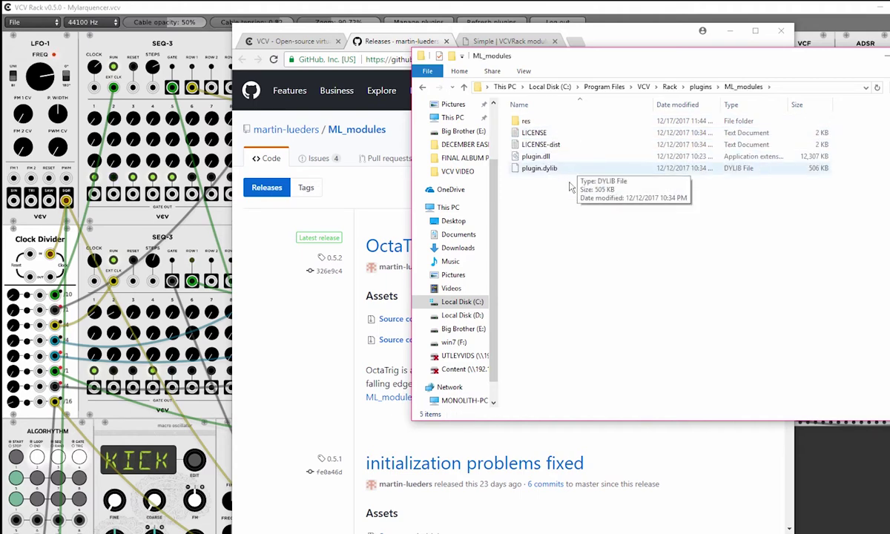
pyautogui.press('BackSpace')
pyautogui.press('BackSpace')
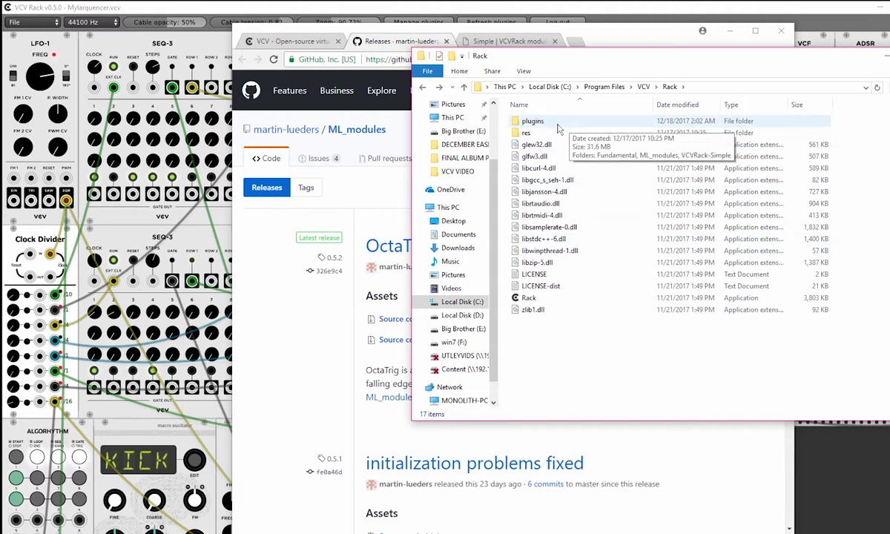
pyautogui.doubleClick(542, 127)
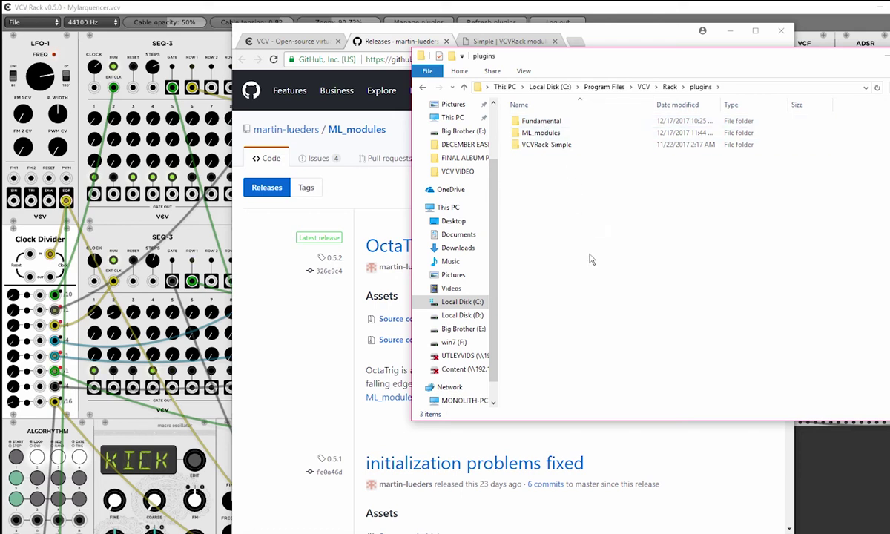
pyautogui.click(533, 135)
pyautogui.click(556, 147)
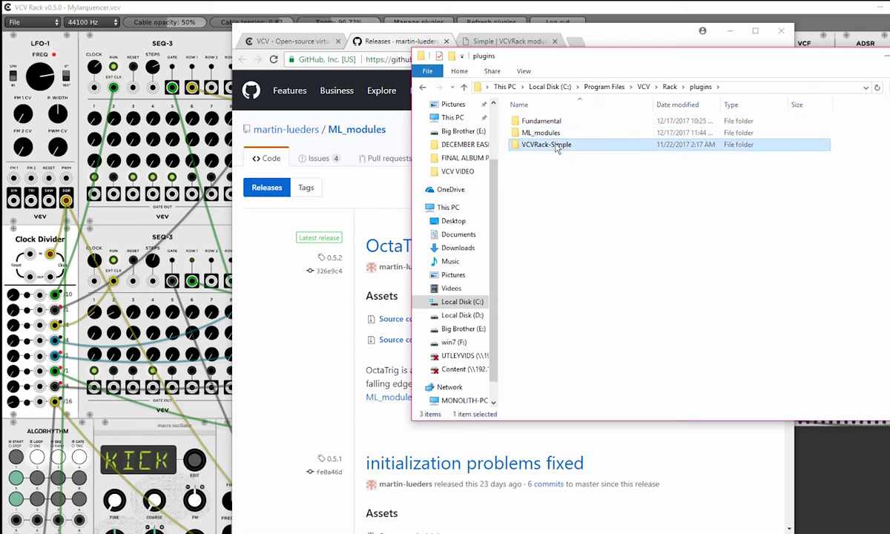
# - Revisit the ML_modules releases page, the Simple modules page and the plugins folder, ending on the VCV Rack patch
pyautogui.click(387, 41)
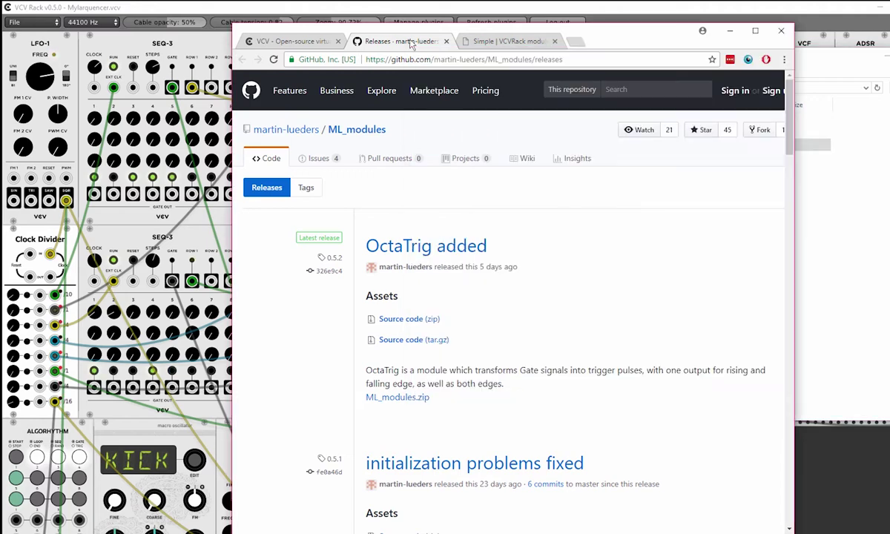
pyautogui.click(467, 42)
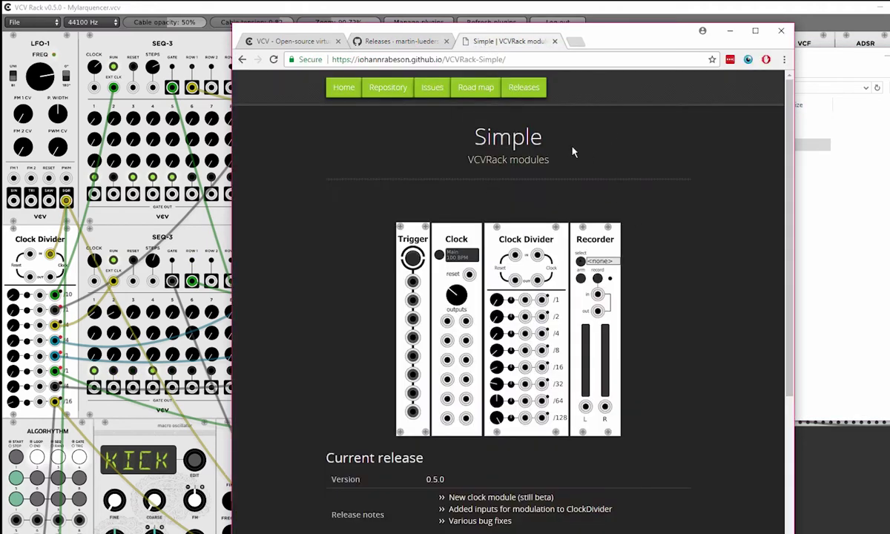
pyautogui.click(887, 186)
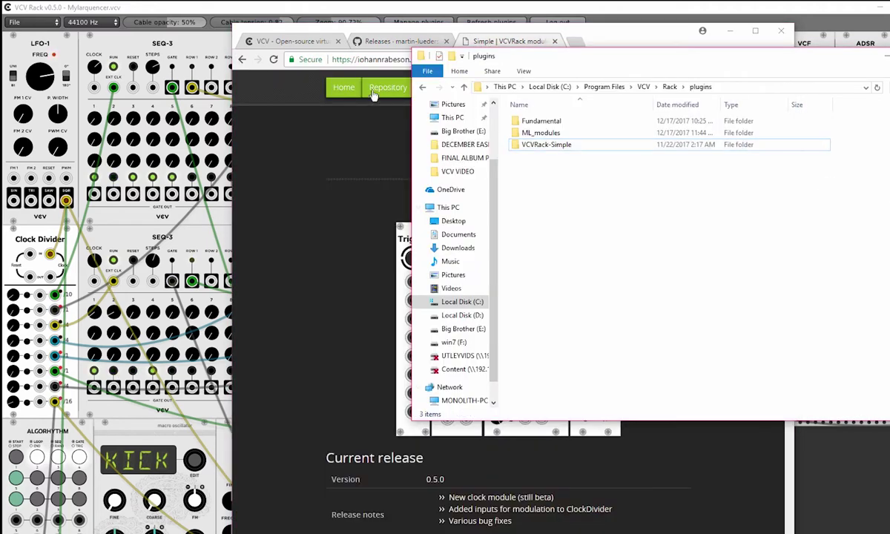
pyautogui.click(290, 6)
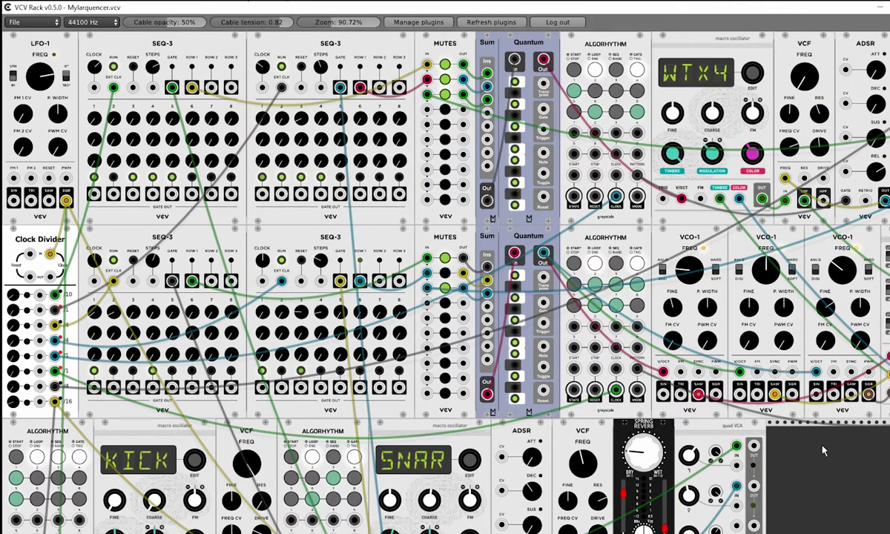
# - Look over the generative patch from the sequencers, MUTES and Quantum modules to the oscillators and the further SEQ-3
pyautogui.scroll(-5, 822, 450)
pyautogui.scroll(5, 820, 445)
pyautogui.click(573, 69)
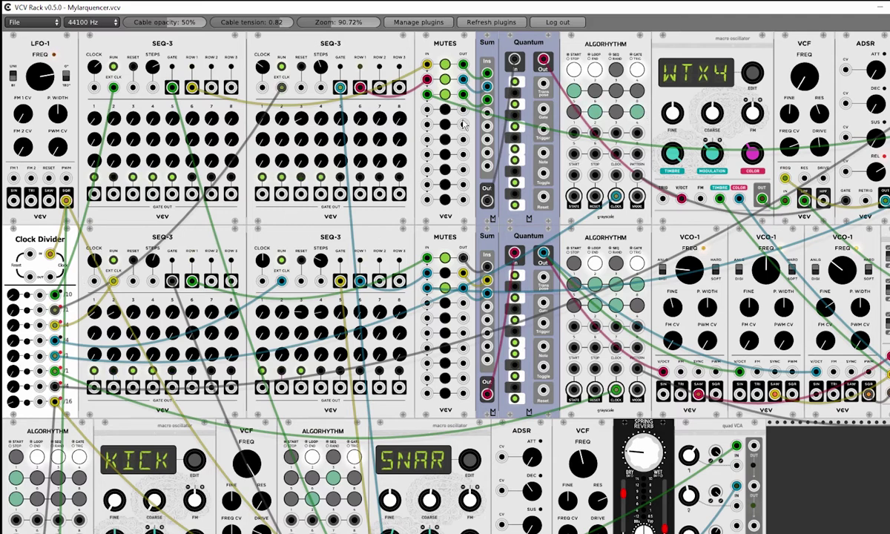
pyautogui.hscroll(5, 578, 211)
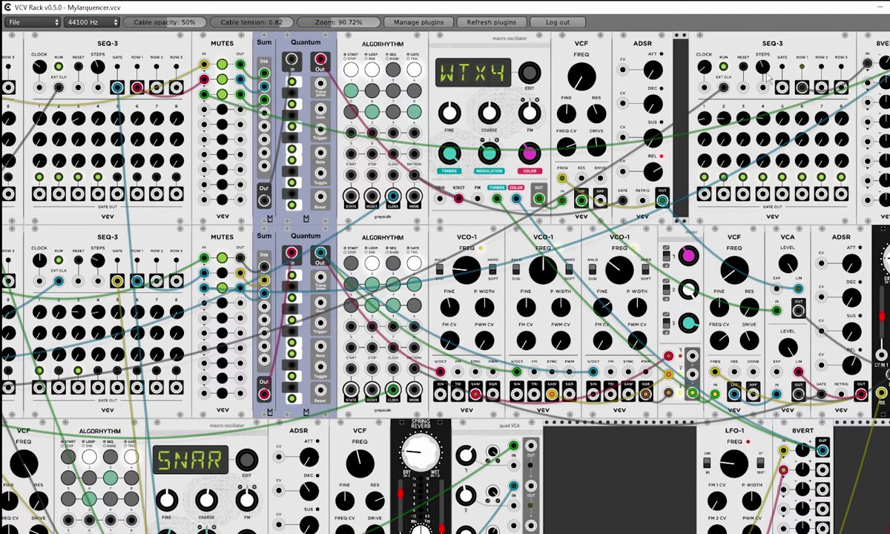
# - Mute all active channels on both MUTES modules
pyautogui.hscroll(-5, 770, 76)
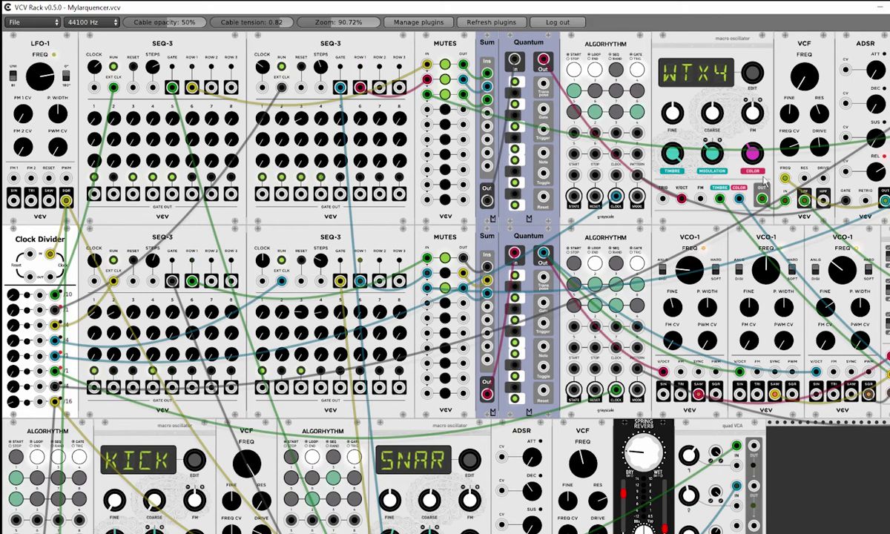
pyautogui.click(446, 78)
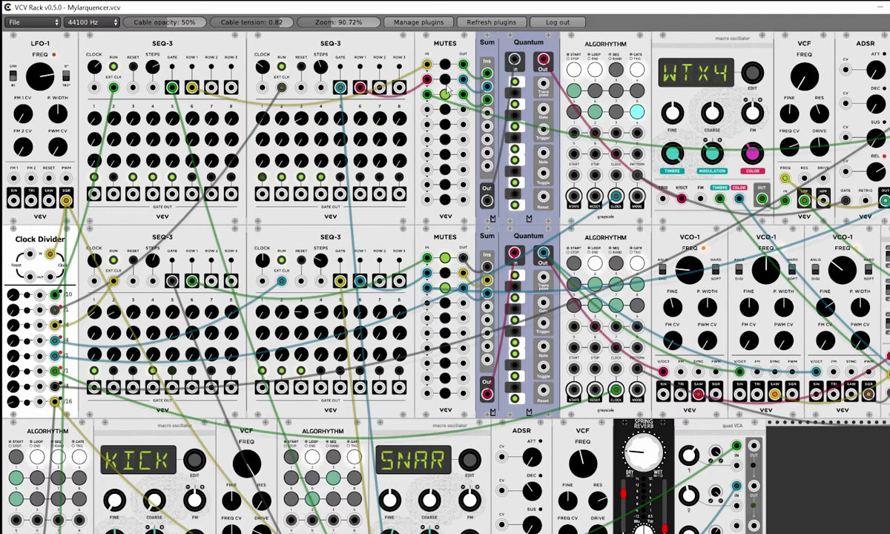
pyautogui.click(448, 259)
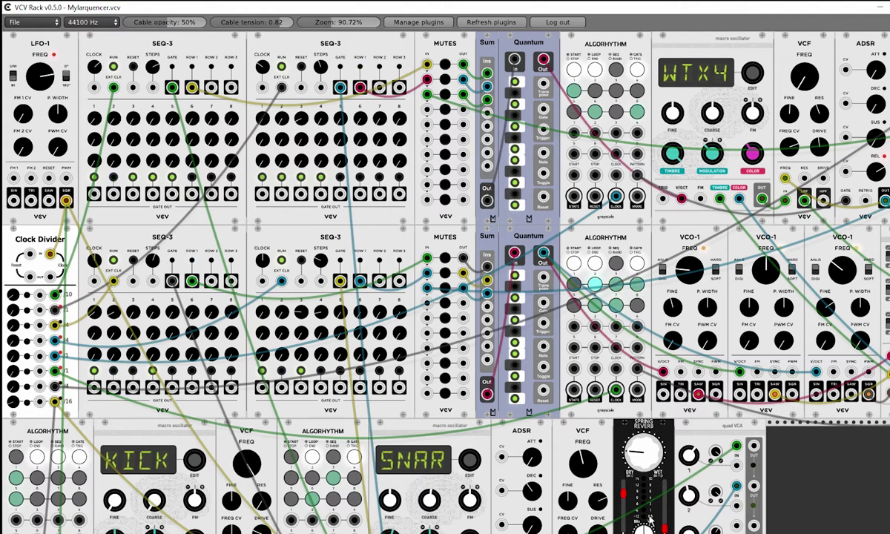
# - Examine the patch's signal path from the ALGORHYTHM modules through the oscillators, filters, envelopes and modulation modules to the spring reverbs
pyautogui.hscroll(1, 507, 287)
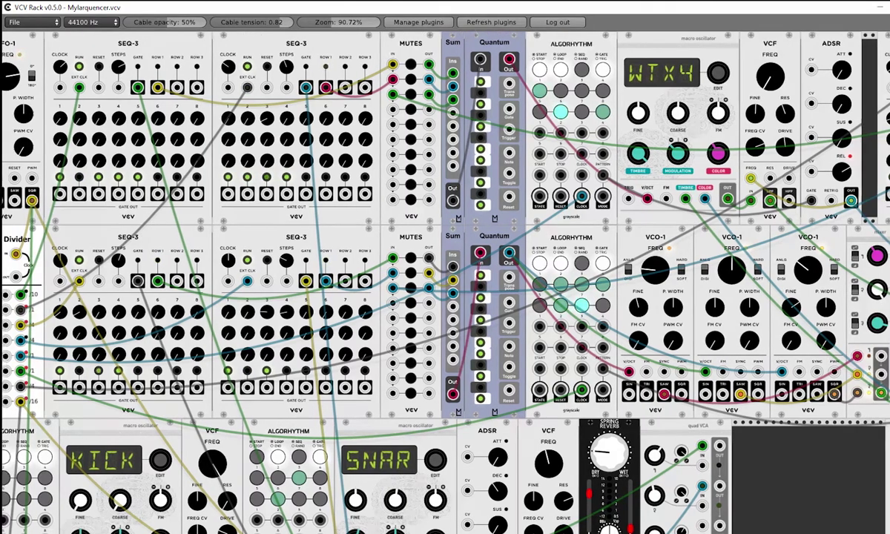
pyautogui.hscroll(-1, 506, 287)
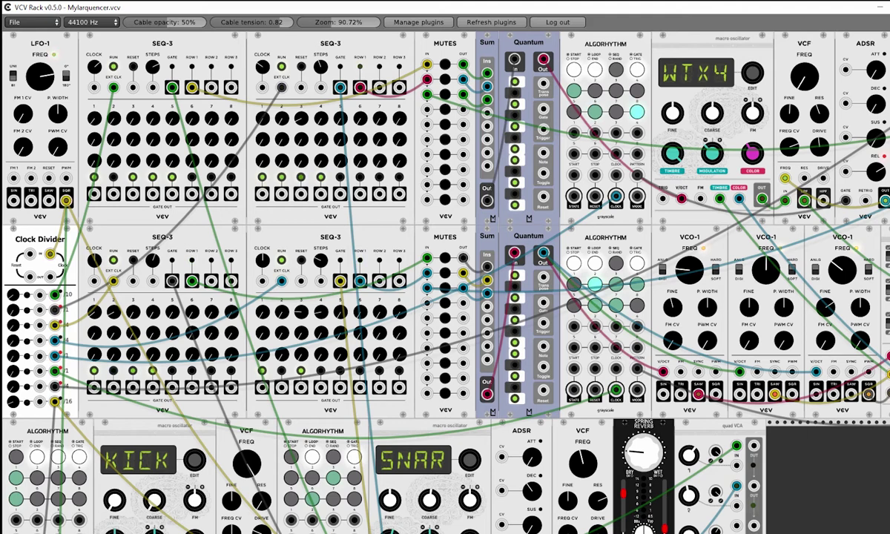
pyautogui.hscroll(5, 716, 271)
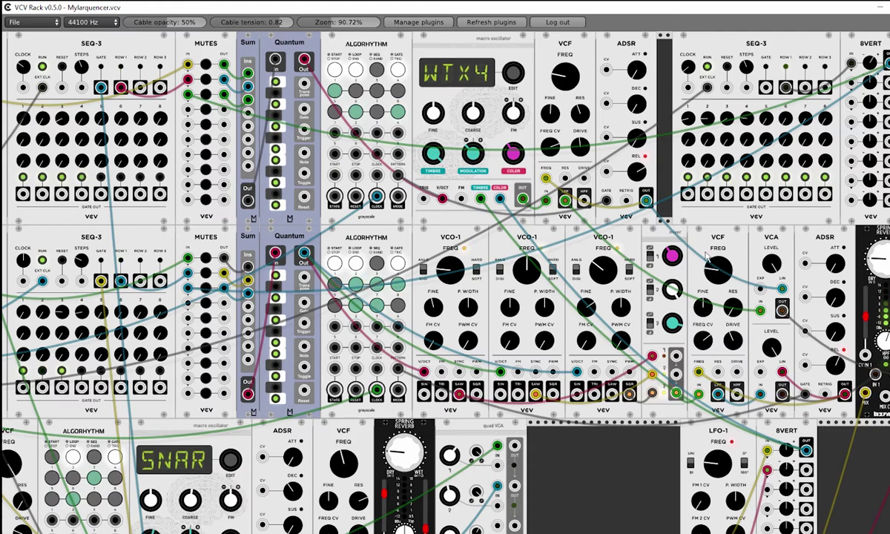
pyautogui.moveTo(567, 81); pyautogui.dragTo(567, 150)
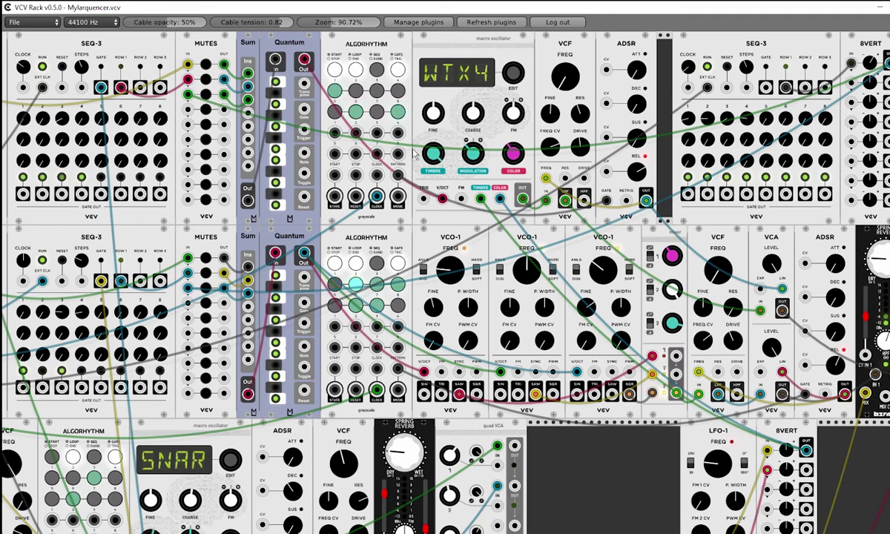
pyautogui.hscroll(-5, 372, 104)
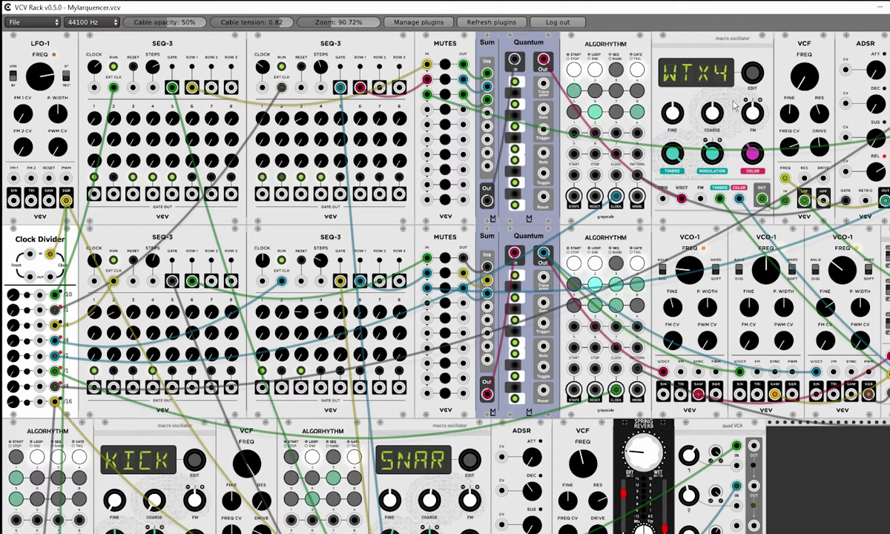
pyautogui.hscroll(8, 772, 61)
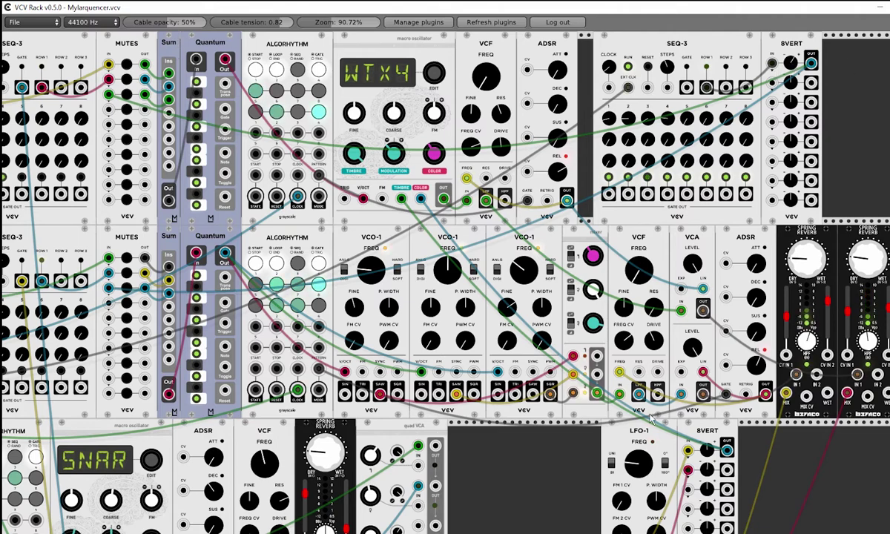
pyautogui.hscroll(-9, 821, 68)
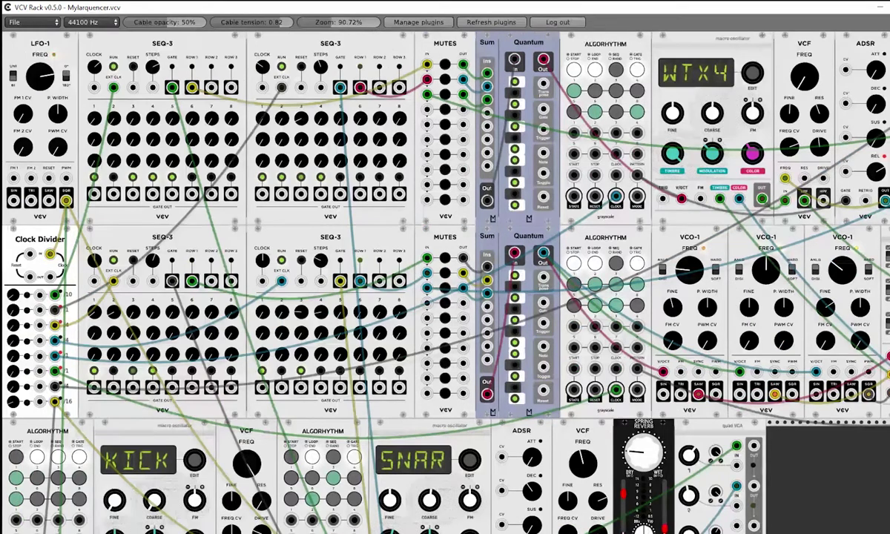
# - Unmute the first and third channels on the upper MUTES module and the second and third channels on the lower one
pyautogui.hscroll(9, 178, 82)
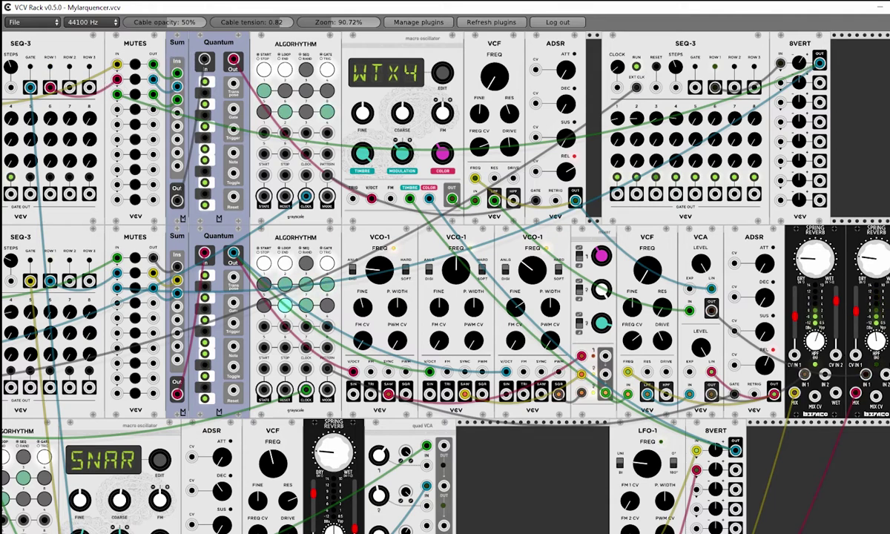
pyautogui.hscroll(-8, 545, 299)
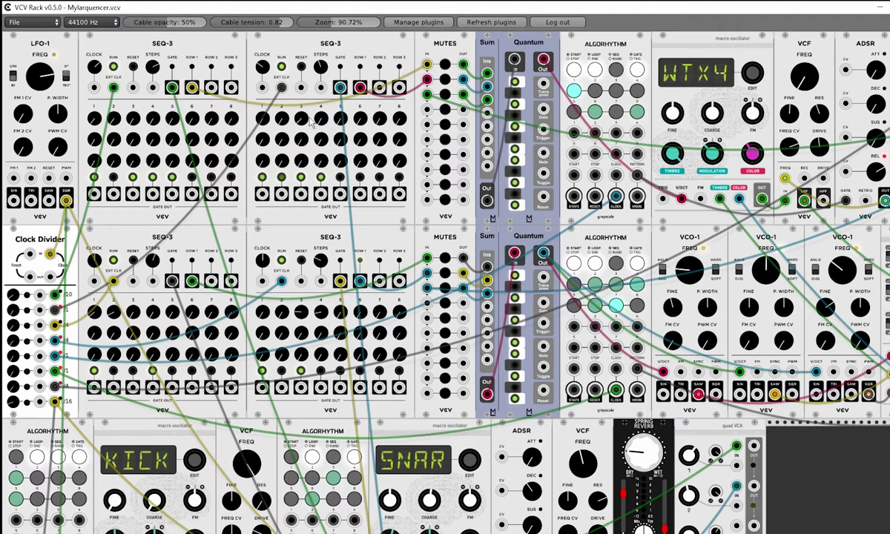
pyautogui.click(445, 66)
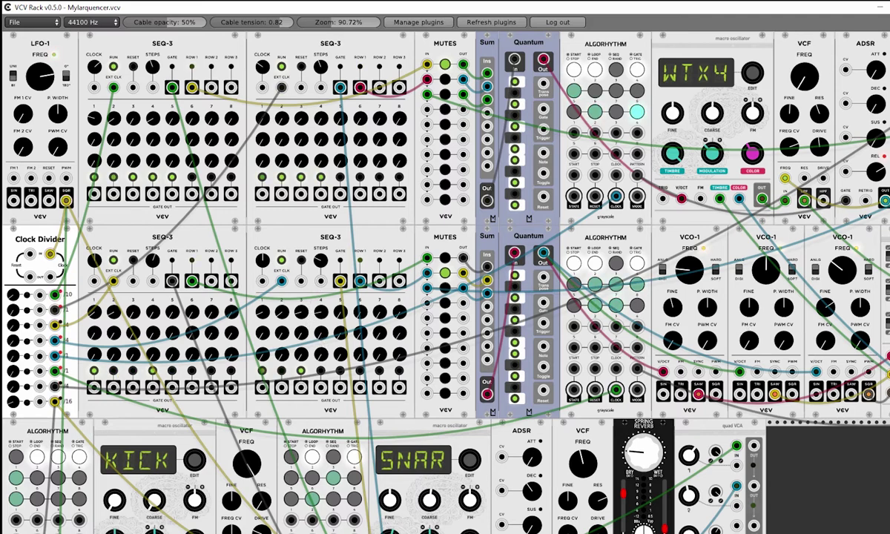
pyautogui.hscroll(7, 445, 282)
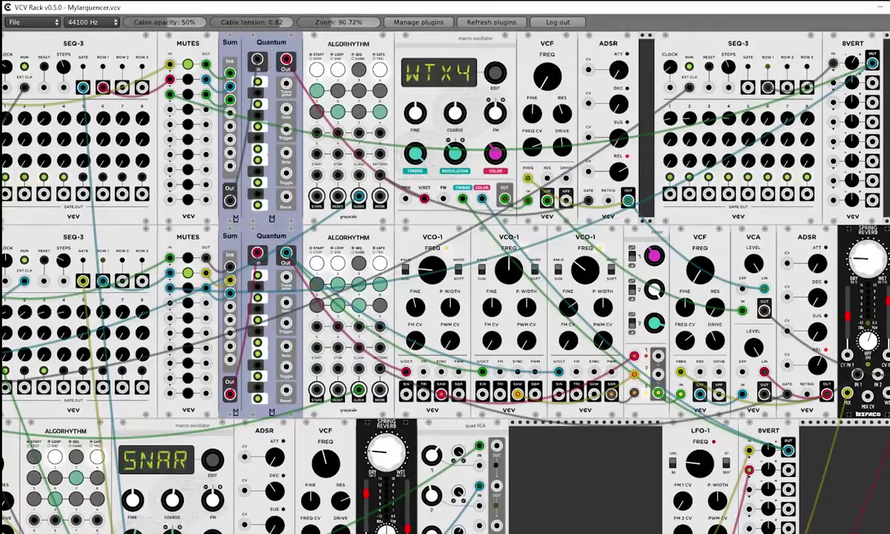
pyautogui.hscroll(-7, 93, 214)
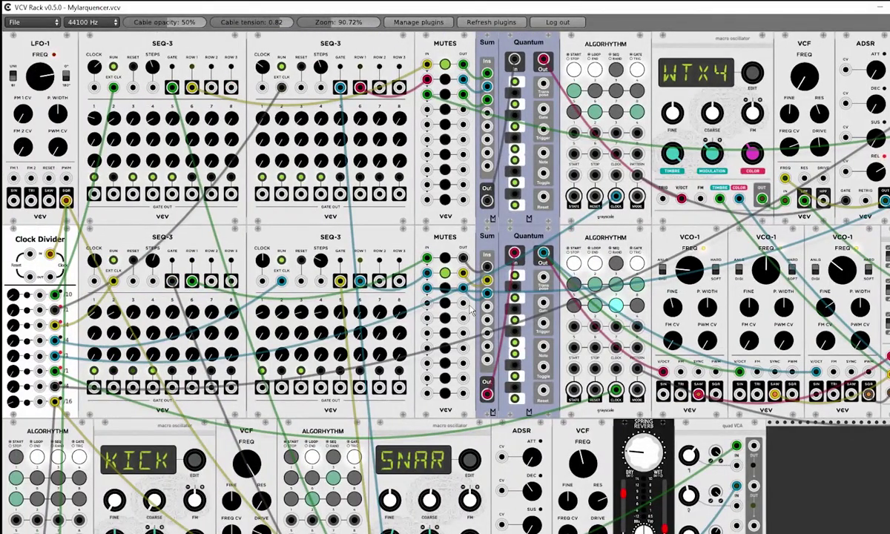
pyautogui.click(446, 273)
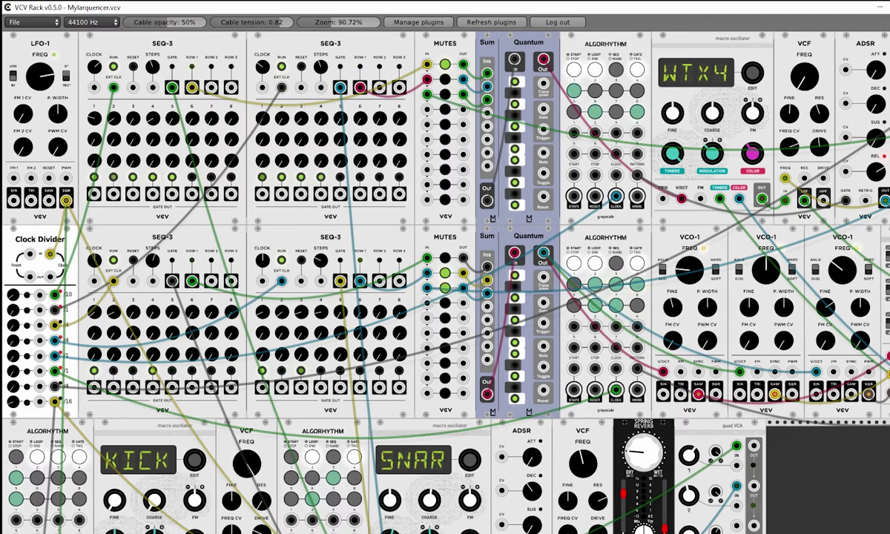
# - Mute the first channel of the upper MUTES module and the second channel of the lower MUTES module
pyautogui.moveTo(483, 265); pyautogui.dragTo(26, 273)
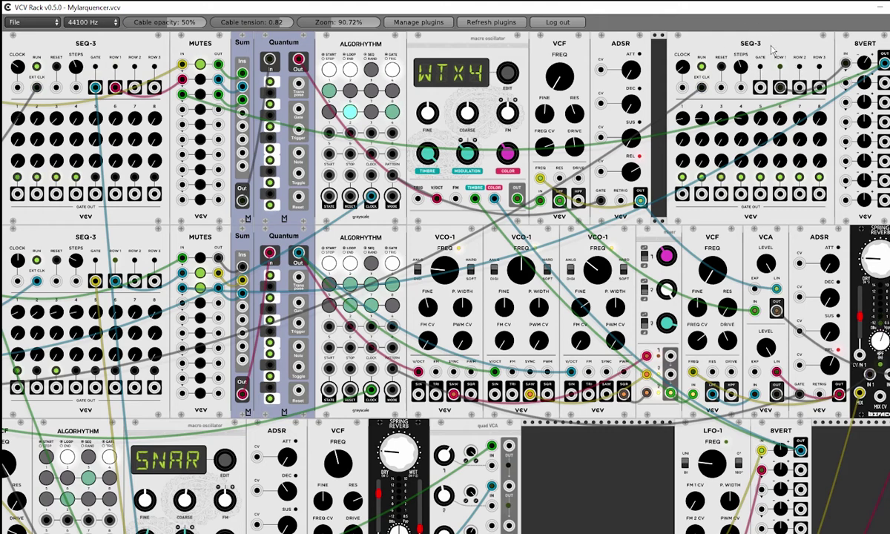
pyautogui.hscroll(-5, 171, 237)
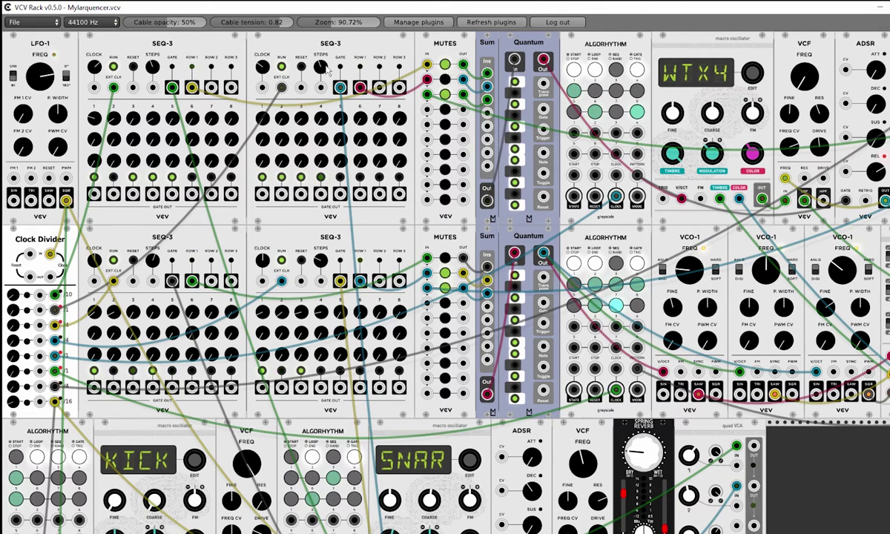
pyautogui.click(446, 66)
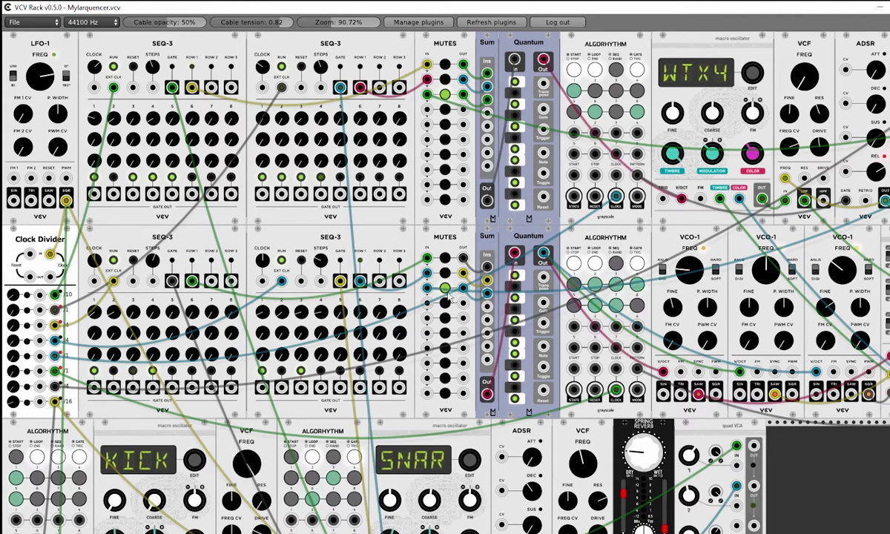
# - On the ALGORHYTHM driving the KICK oscillator, turn on steps 4 and 7 and turn off step 5
pyautogui.hscroll(5, 453, 255)
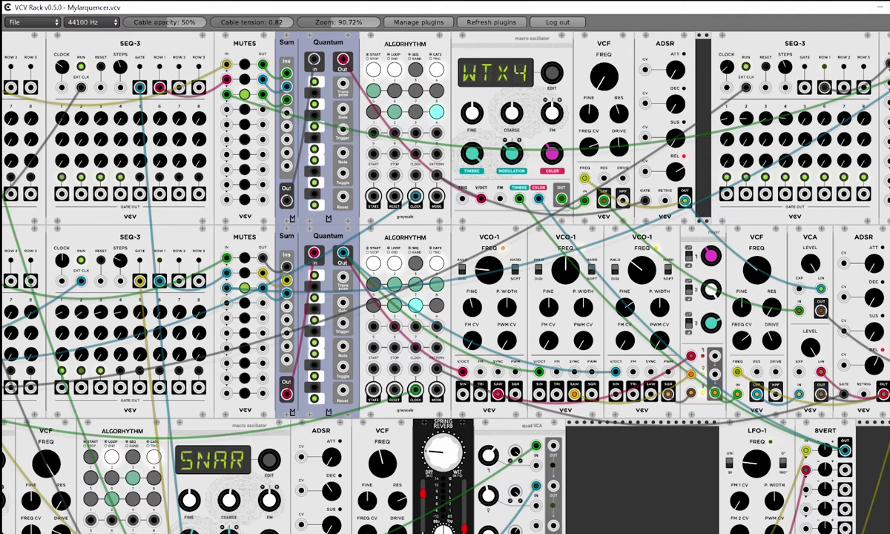
pyautogui.scroll(-5, 658, 479)
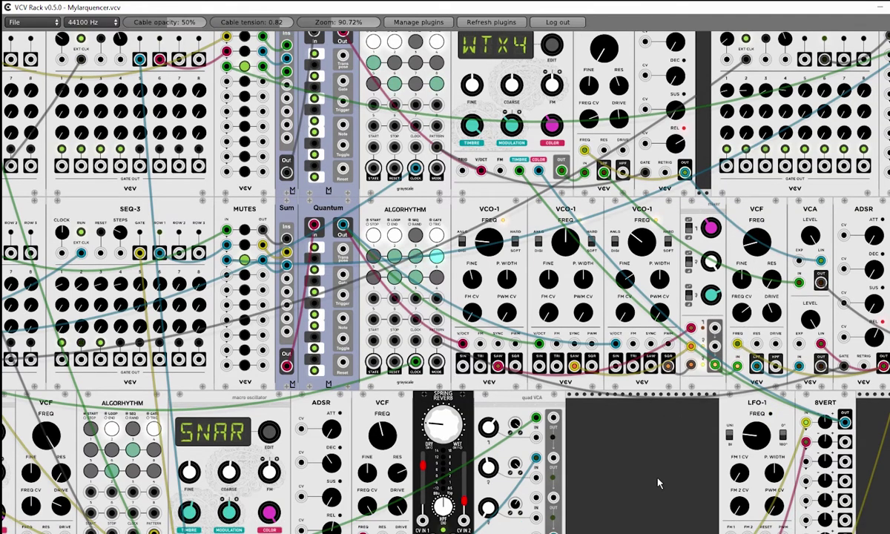
pyautogui.hscroll(-7, 445, 282)
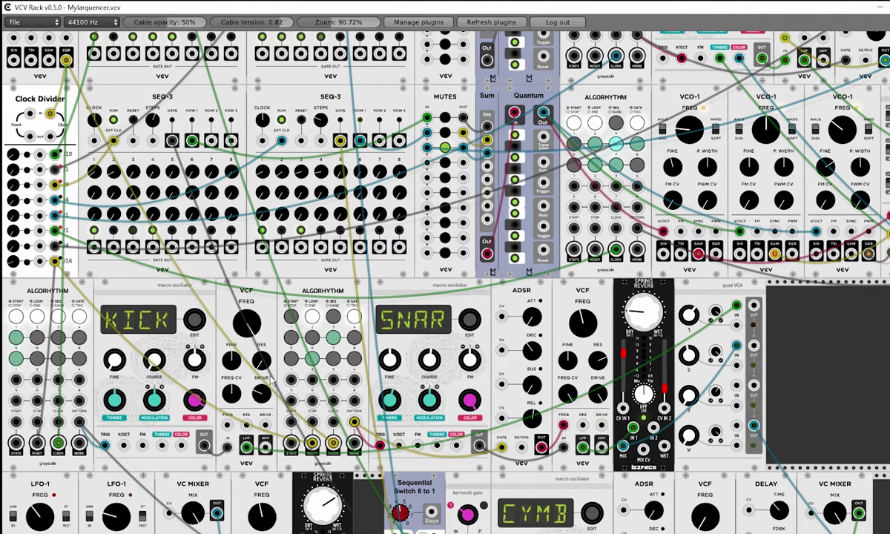
pyautogui.click(58, 338)
pyautogui.click(58, 342)
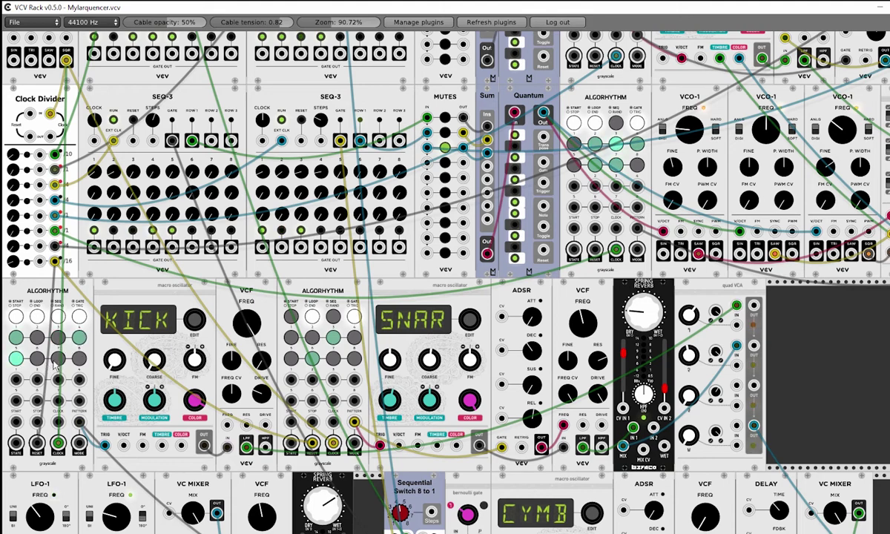
pyautogui.click(58, 360)
pyautogui.click(16, 359)
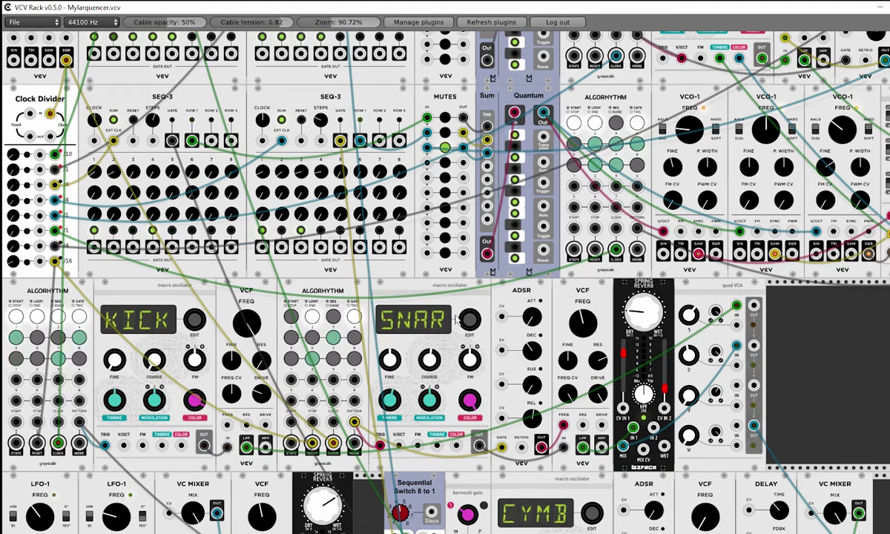
# - Turn on step 3 of the ALGORHYTHM beside the WTX4 macro oscillator
pyautogui.scroll(4, 370, 171)
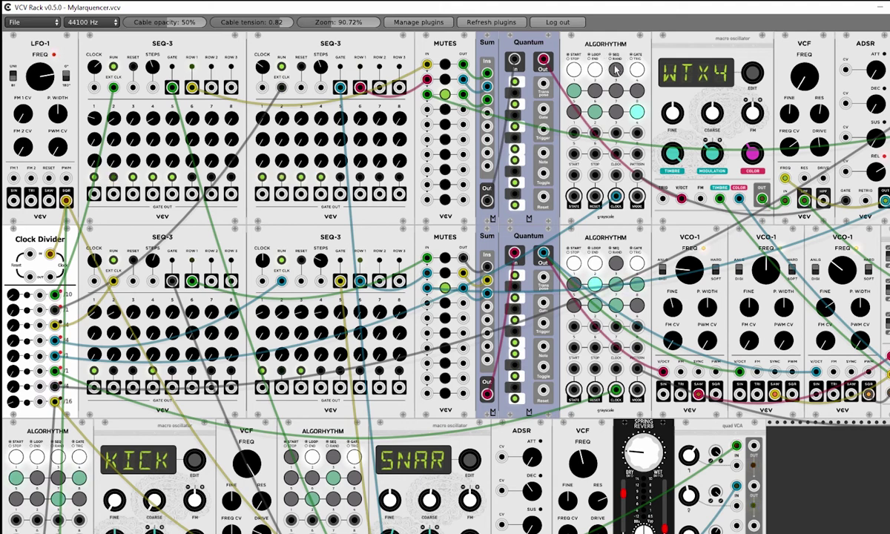
pyautogui.moveTo(328, 22); pyautogui.dragTo(375, 22)
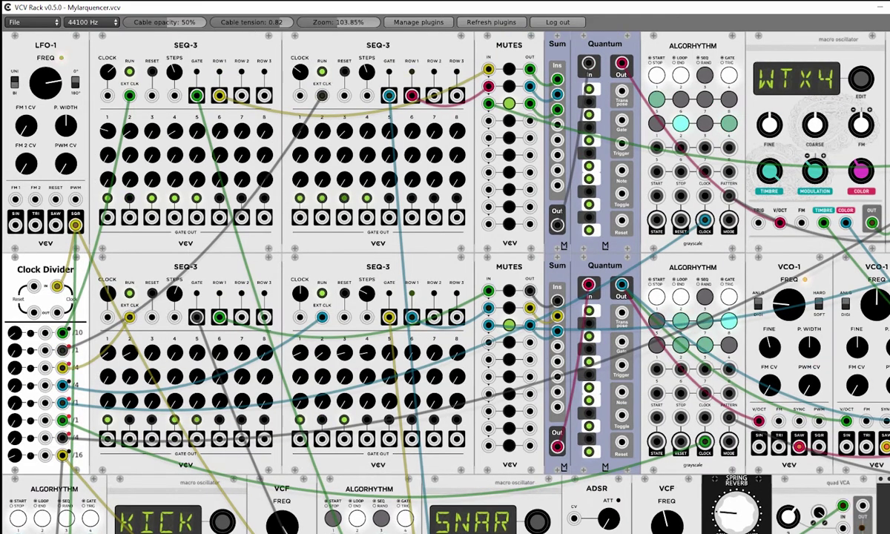
pyautogui.press('Right')
pyautogui.press('Right')
pyautogui.press('Right')
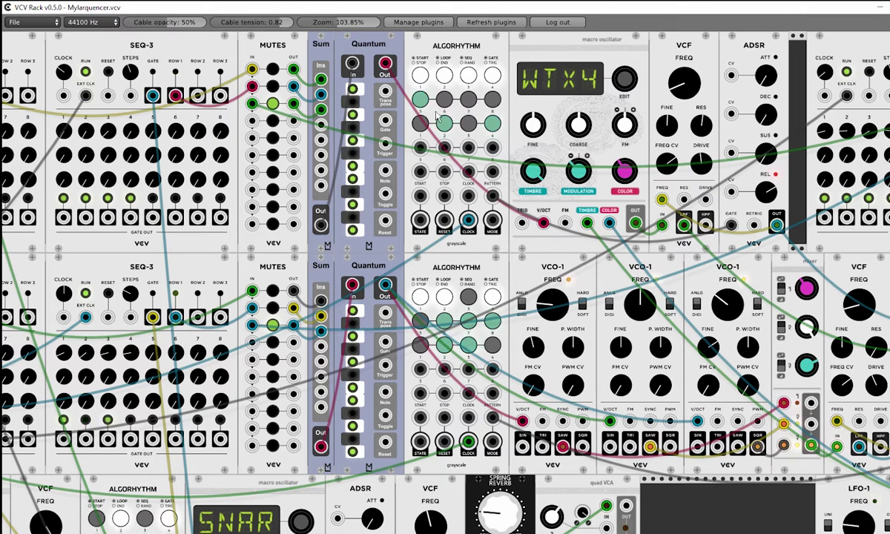
pyautogui.click(468, 103)
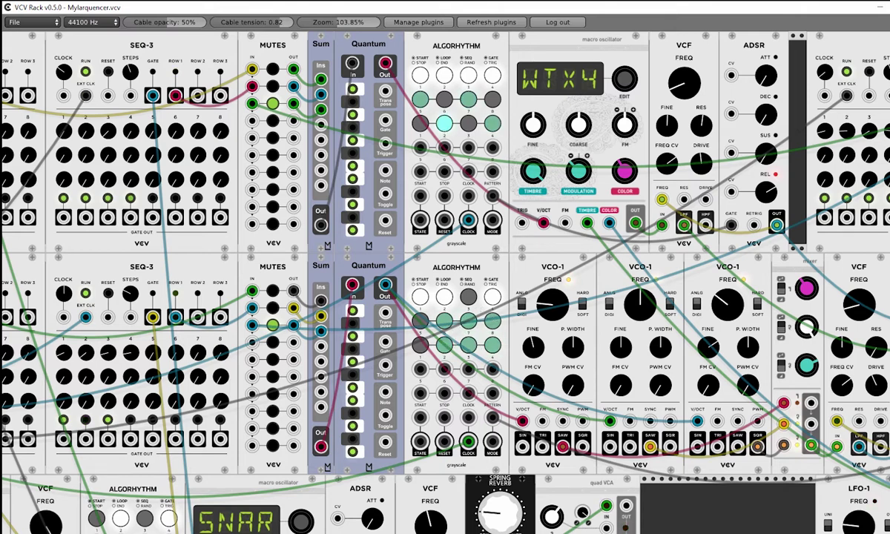
# - Slightly raise the cutoff frequency on the VCF that filters the SNAR oscillator
pyautogui.hscroll(-5, 445, 282)
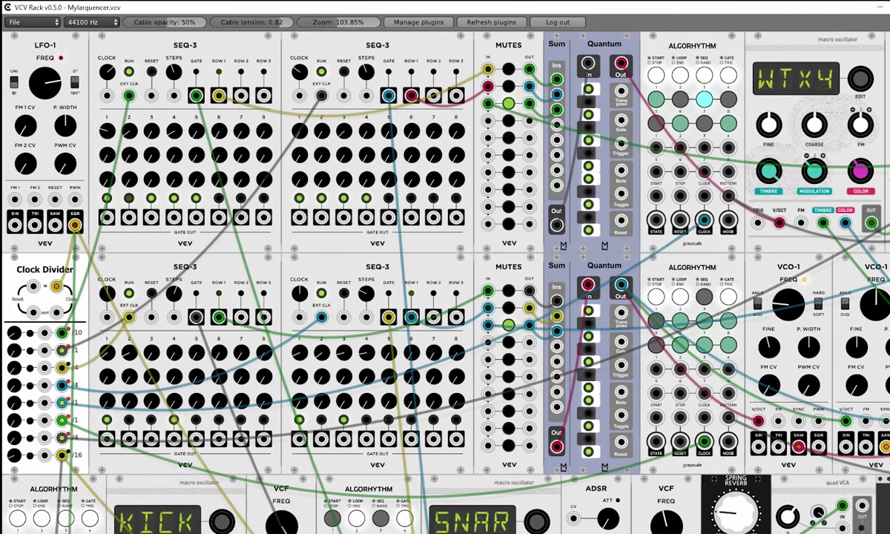
pyautogui.scroll(-3, 119, 317)
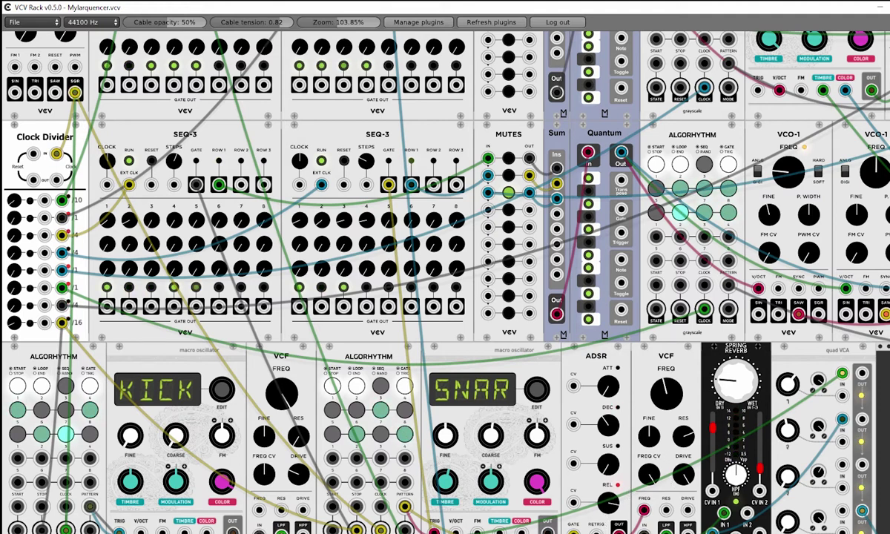
pyautogui.moveTo(668, 381); pyautogui.dragTo(668, 355)
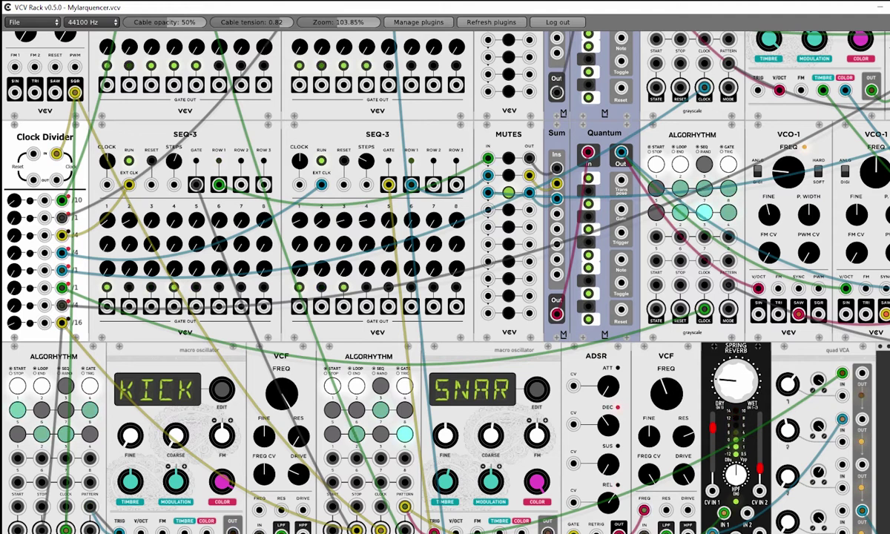
# - Look over the lower rows with the LFOs, CLOUD GENERATOR, Sequential Switch and CYMB voices, then return to the sequencers and oscillators
pyautogui.scroll(-8, 756, 358)
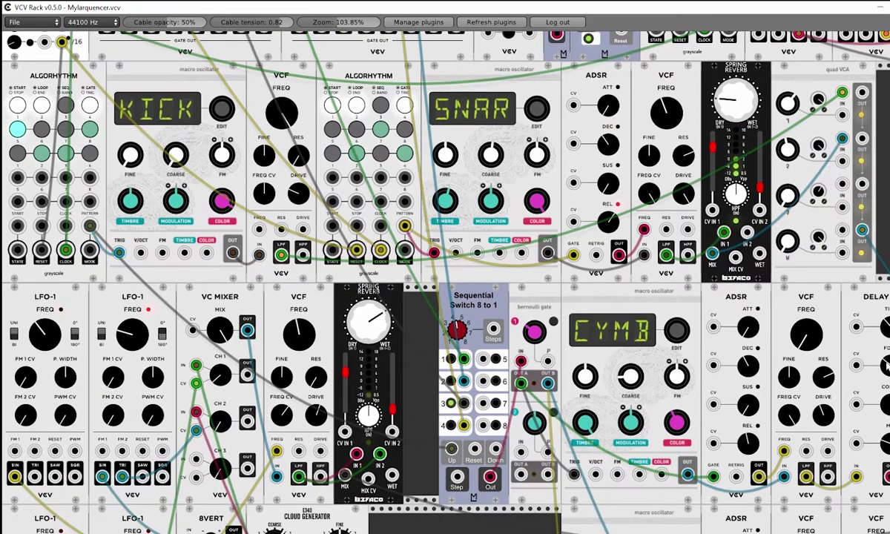
pyautogui.scroll(-2, 756, 357)
pyautogui.scroll(-3, 757, 357)
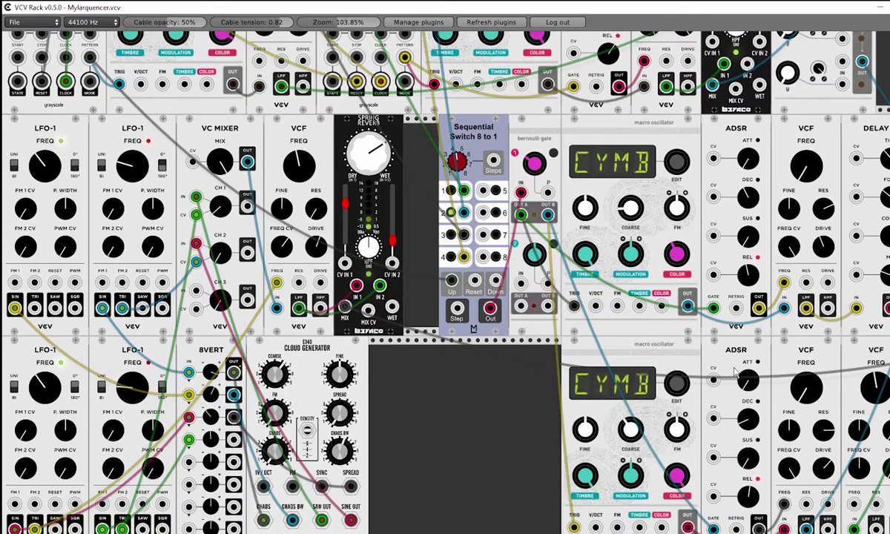
pyautogui.hscroll(10, 445, 282)
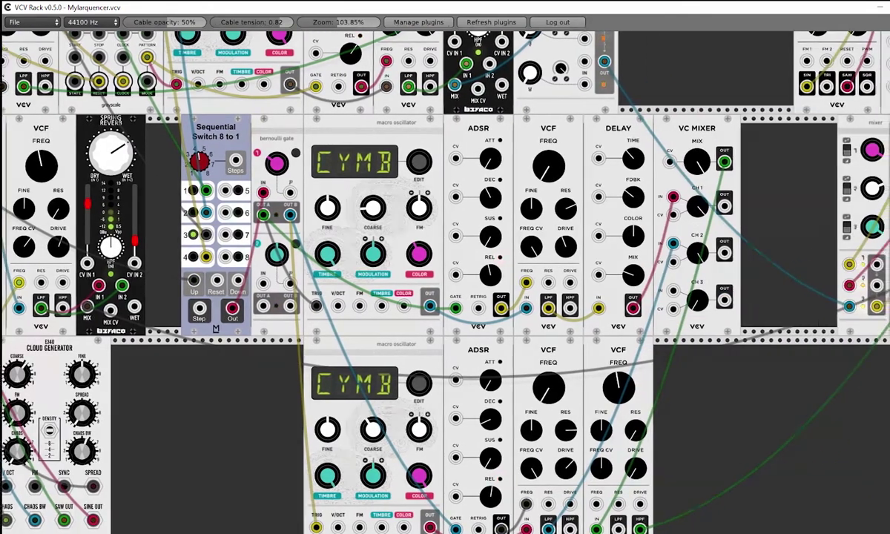
pyautogui.hscroll(-10, 185, 167)
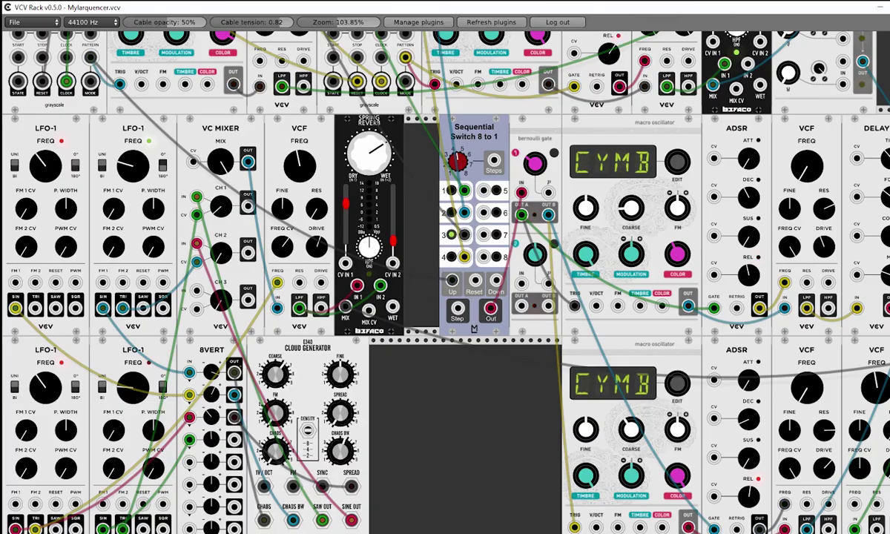
pyautogui.scroll(10, 445, 281)
pyautogui.hscroll(-11, 445, 282)
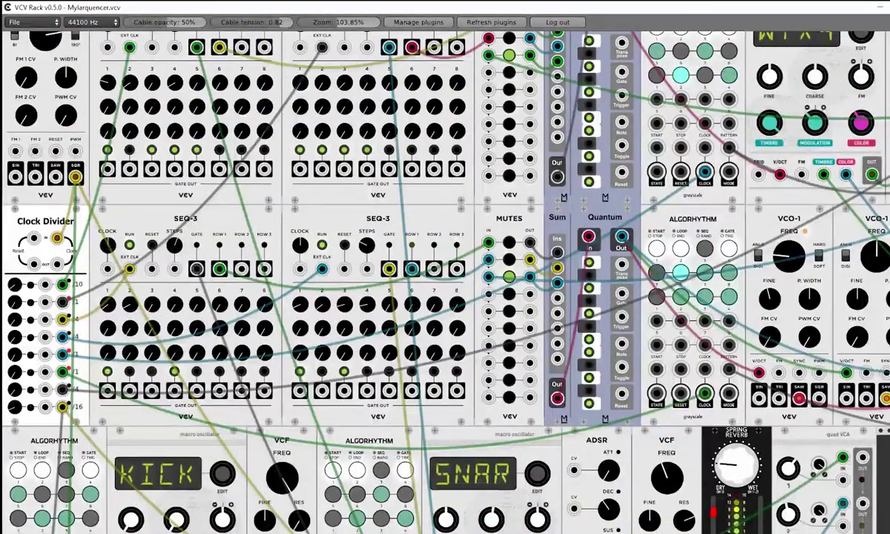
pyautogui.hscroll(8, 555, 278)
pyautogui.scroll(2, 554, 277)
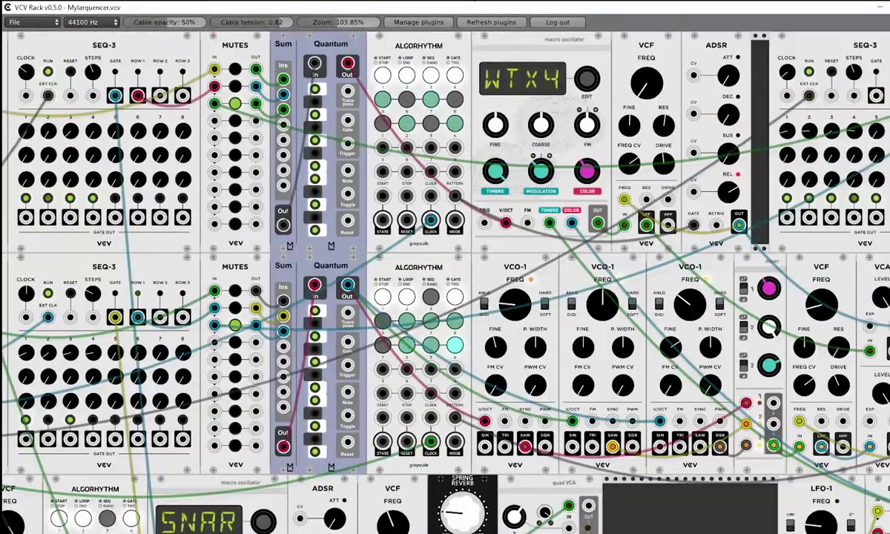
# - Examine the cymbal routing from the Sequential Switch 8 to 1 and bernoulli gate through both CYMB voices to the mixers and audio outputs
pyautogui.scroll(-3, 734, 346)
pyautogui.hscroll(11, 735, 345)
pyautogui.scroll(-12, 734, 346)
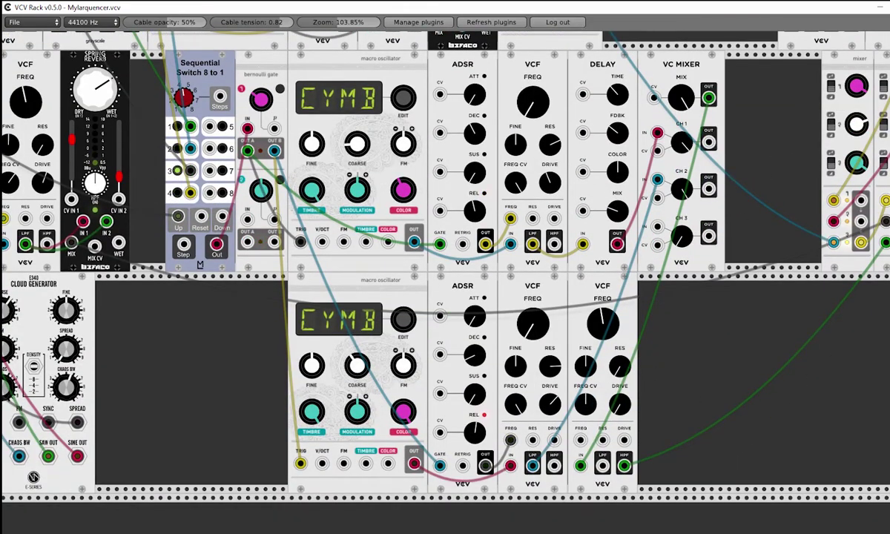
pyautogui.hscroll(8, 801, 357)
pyautogui.scroll(6, 801, 357)
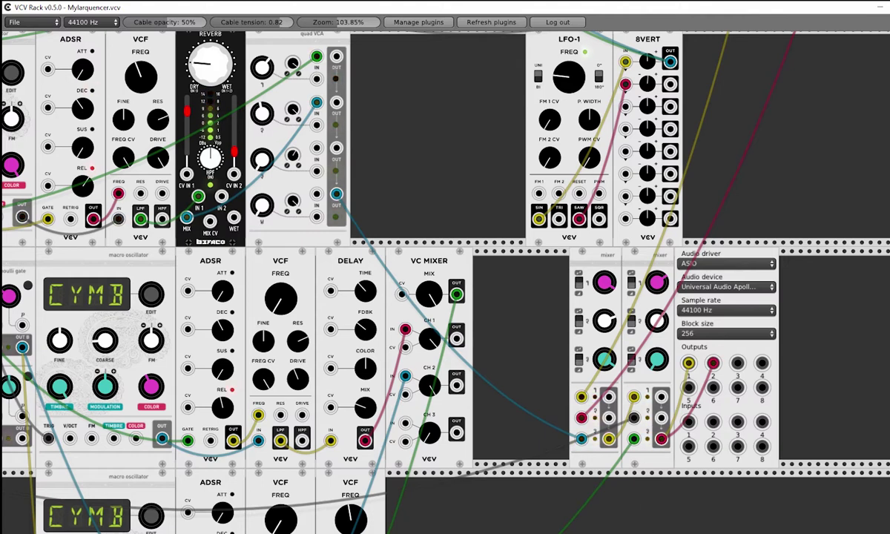
pyautogui.hscroll(-9, 565, 453)
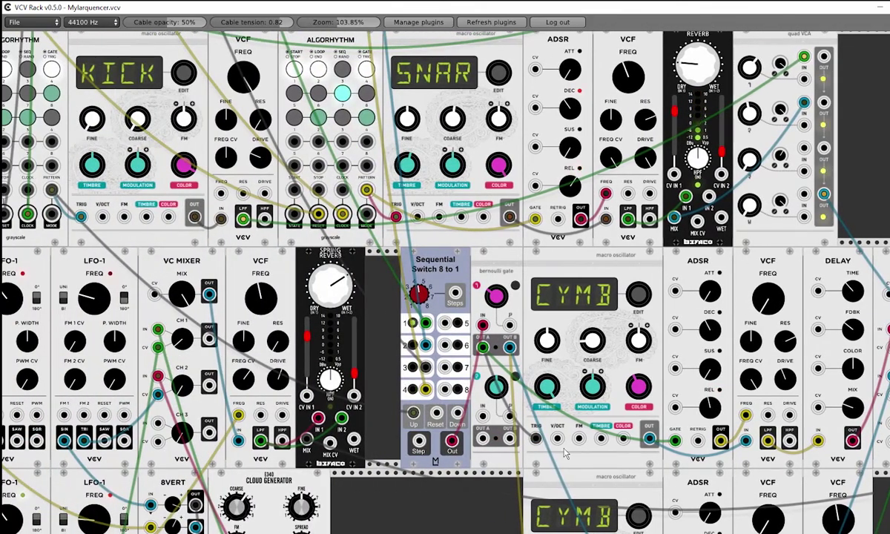
pyautogui.scroll(-2, 562, 456)
pyautogui.hscroll(-1, 360, 348)
pyautogui.scroll(-2, 360, 348)
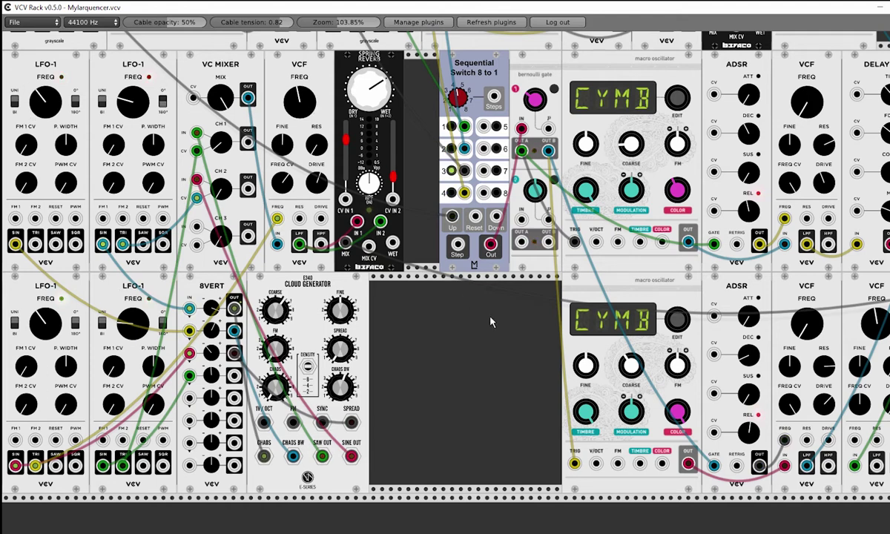
pyautogui.hscroll(10, 445, 259)
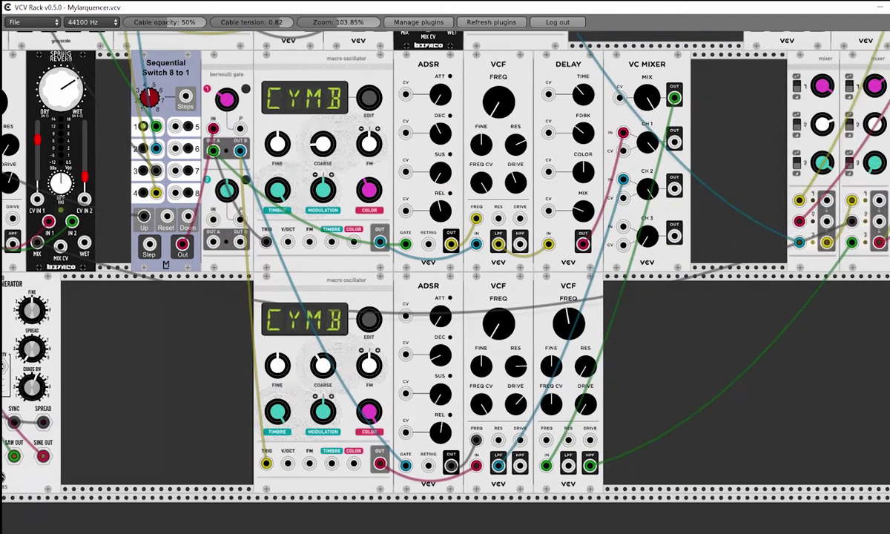
pyautogui.scroll(1, 596, 456)
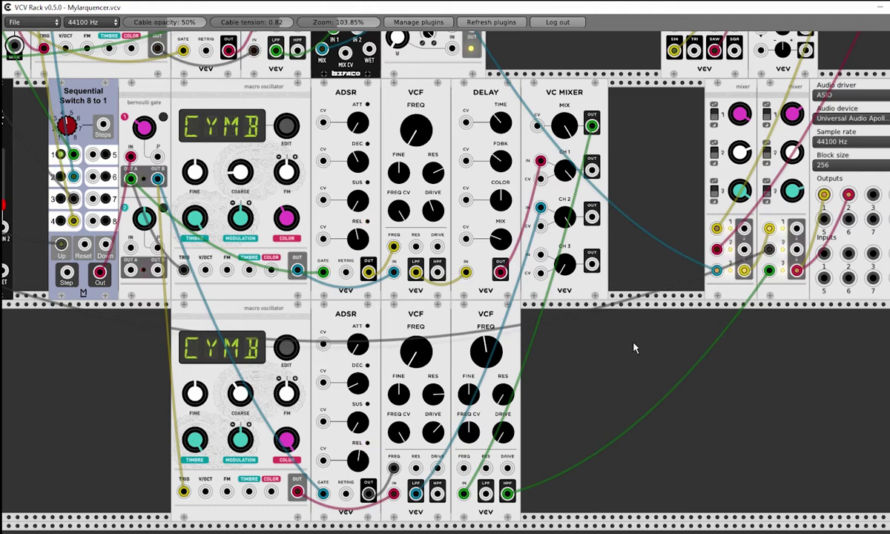
pyautogui.scroll(2, 593, 319)
pyautogui.hscroll(-8, 445, 282)
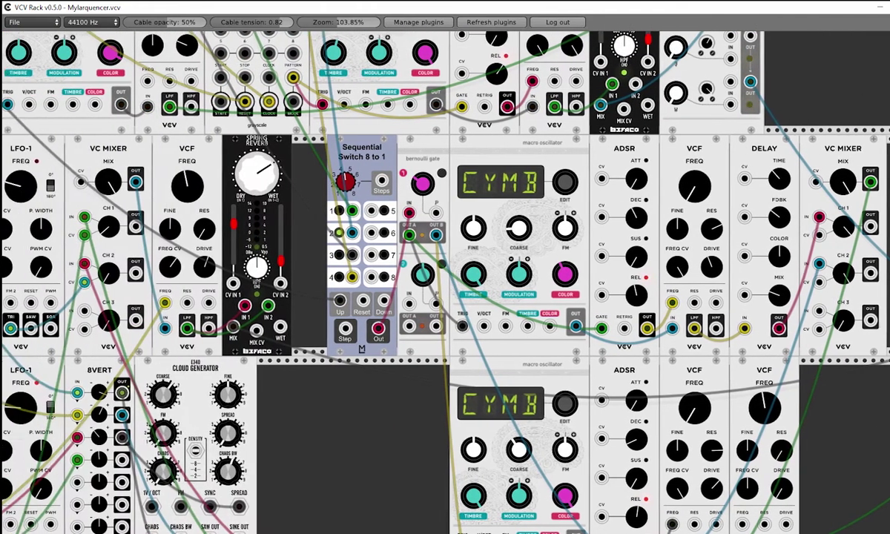
pyautogui.scroll(1, 393, 417)
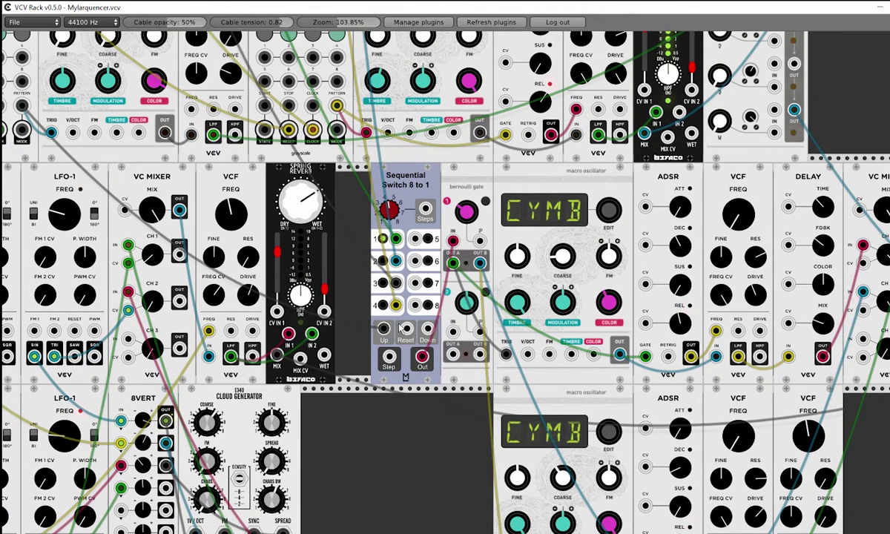
# - Trace the sequencer gates into the Sequential Switch 8 to 1 and bernoulli gate, and on through both CYMB voices and their filters
pyautogui.scroll(15, 406, 328)
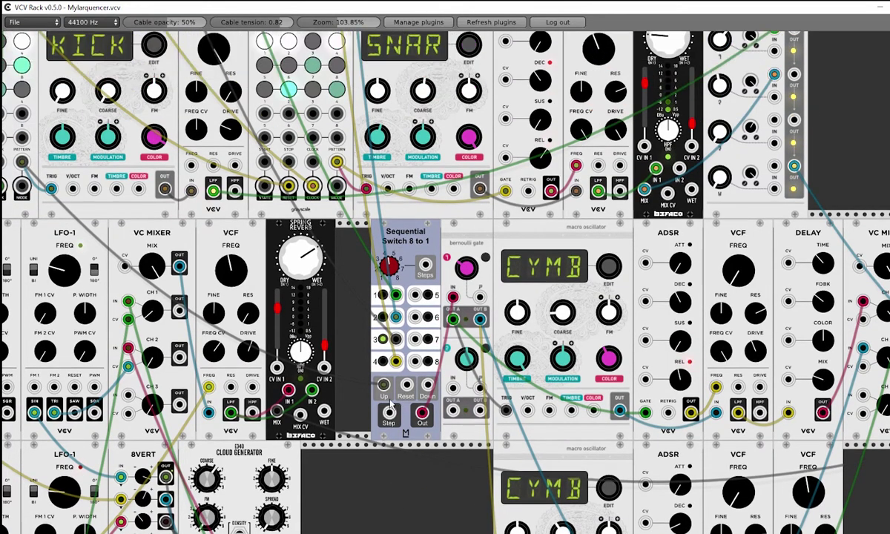
pyautogui.scroll(1, 241, 256)
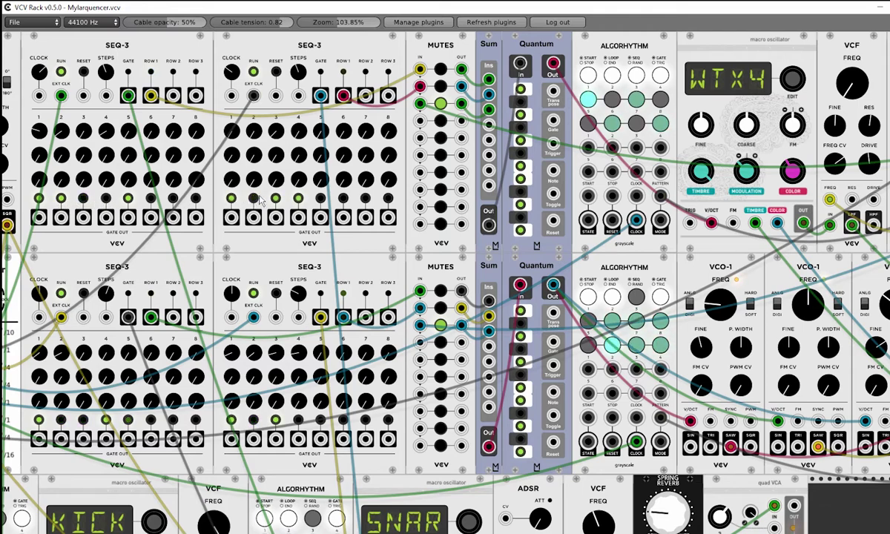
pyautogui.scroll(-5, 286, 219)
pyautogui.hscroll(5, 286, 220)
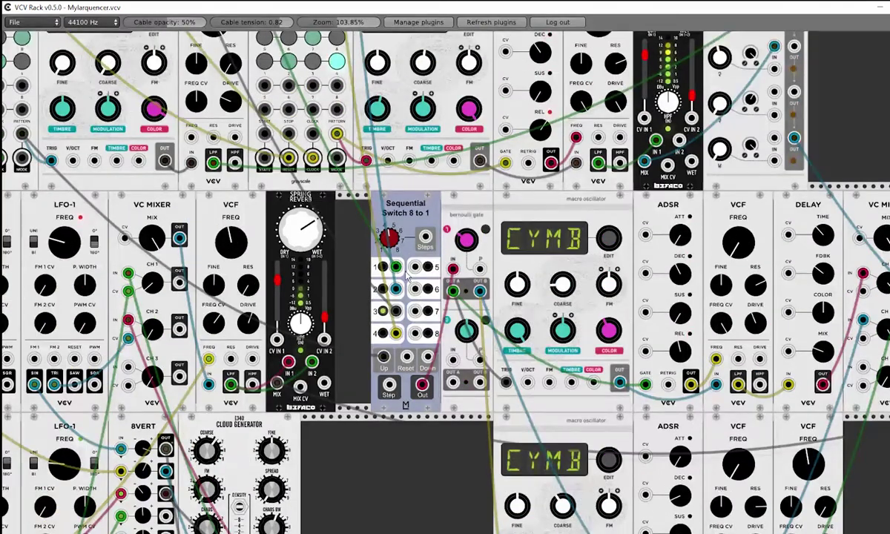
pyautogui.scroll(2, 406, 276)
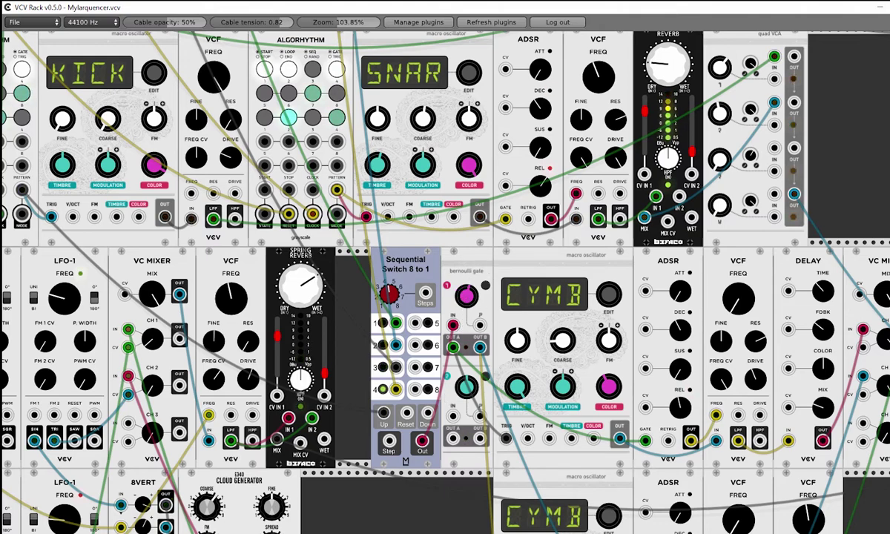
pyautogui.scroll(-3, 470, 301)
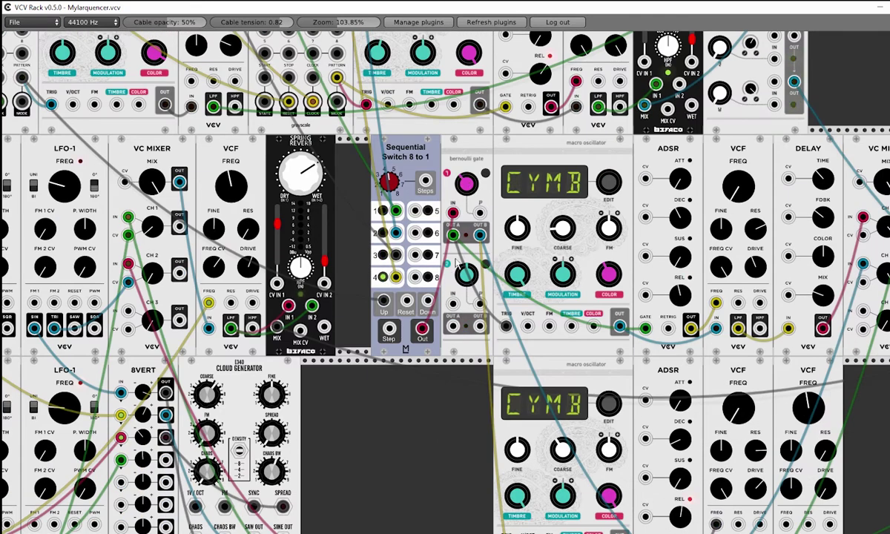
pyautogui.scroll(-5, 593, 268)
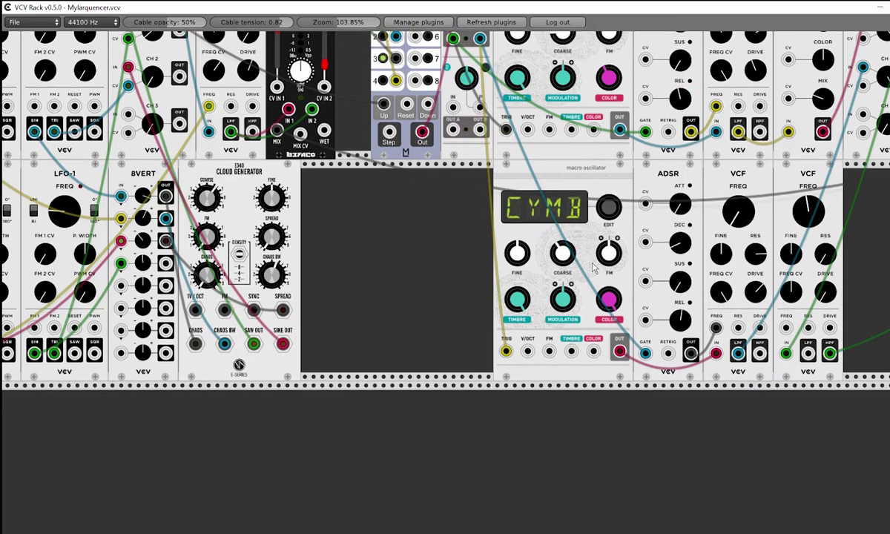
pyautogui.scroll(5, 861, 255)
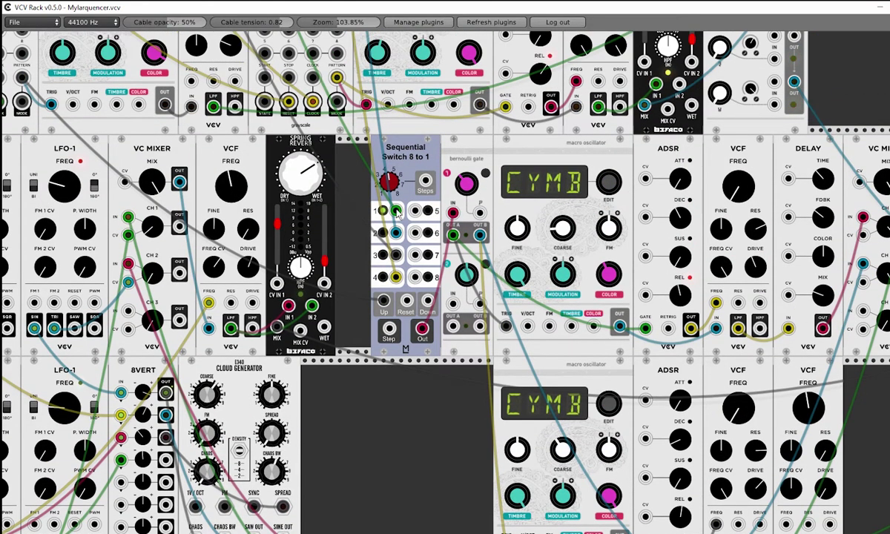
pyautogui.scroll(5, 399, 310)
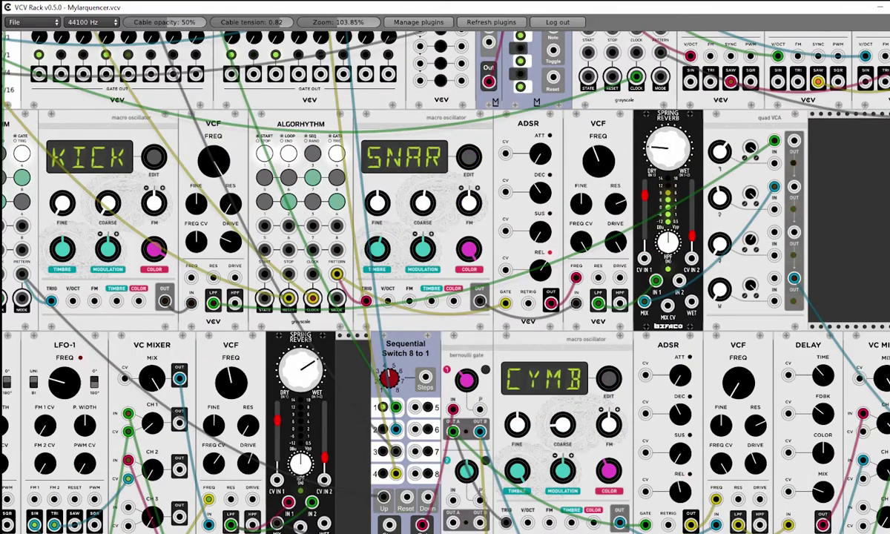
pyautogui.hscroll(-2, 49, 171)
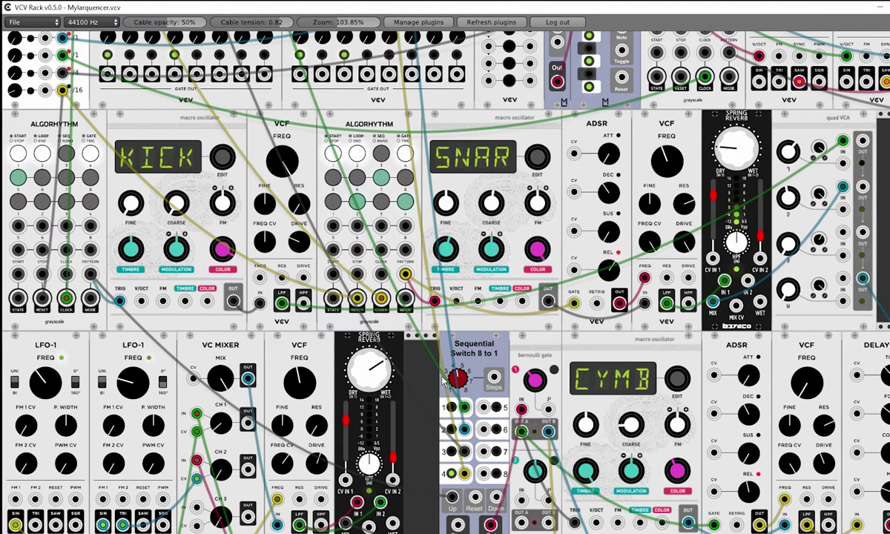
pyautogui.scroll(-4, 493, 424)
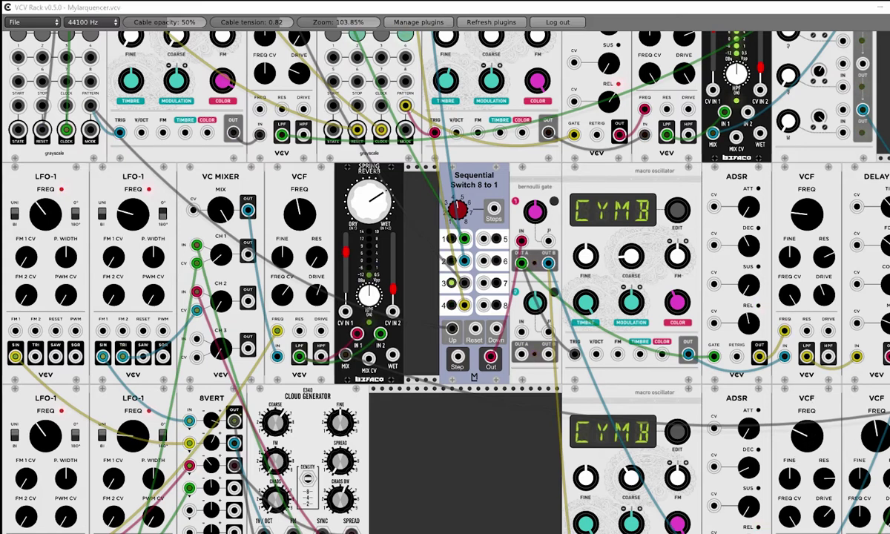
pyautogui.hscroll(10, 134, 198)
pyautogui.scroll(-4, 134, 198)
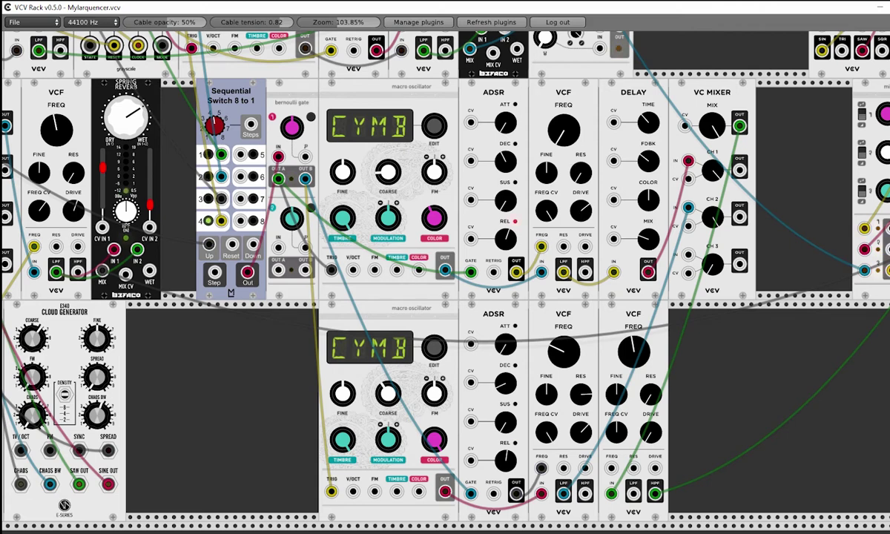
pyautogui.scroll(10, 765, 423)
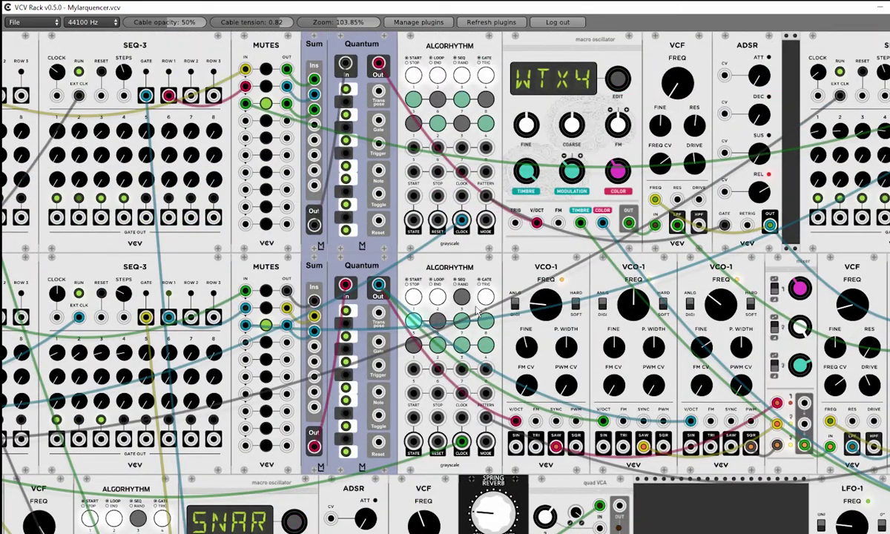
# - Leave only channel 1 on in the lower-row MUTES and only channel 3 on in the upper-row MUTES
pyautogui.hscroll(-6, 393, 146)
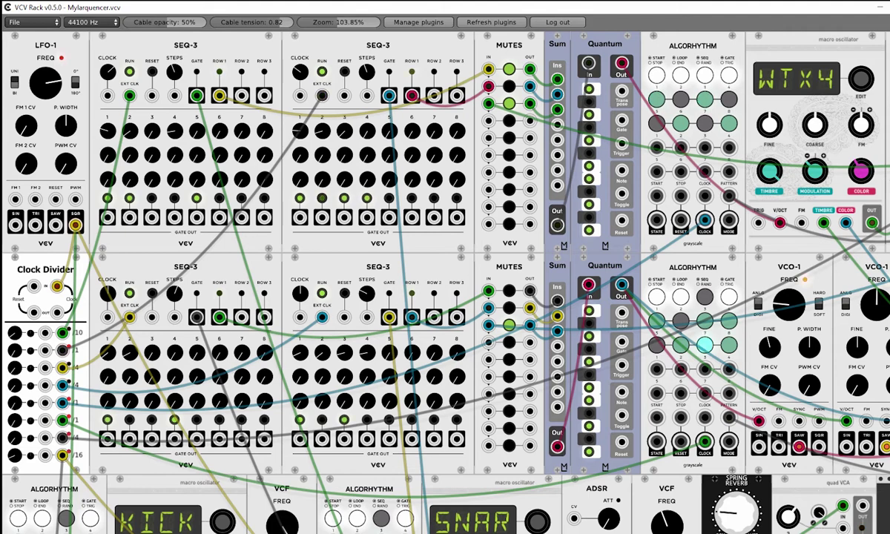
pyautogui.hscroll(5, 633, 133)
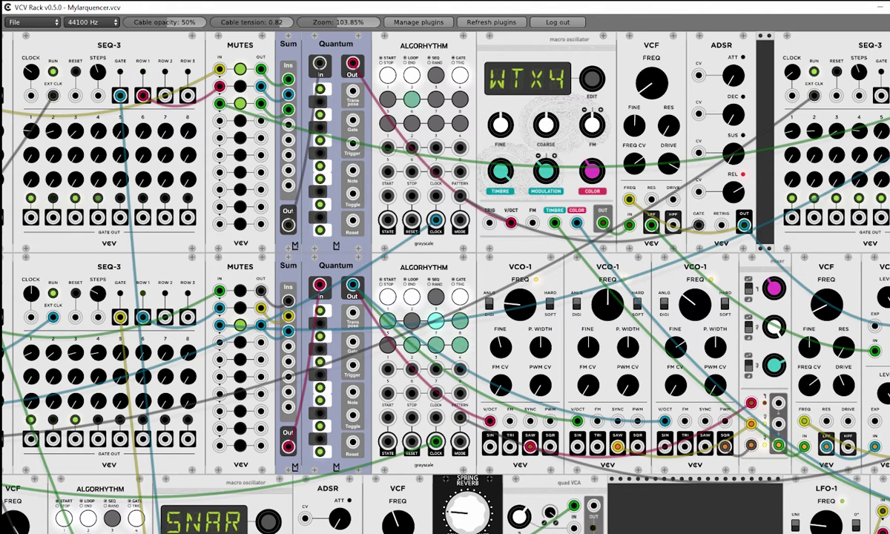
pyautogui.scroll(-5, 668, 440)
pyautogui.scroll(-2, 667, 439)
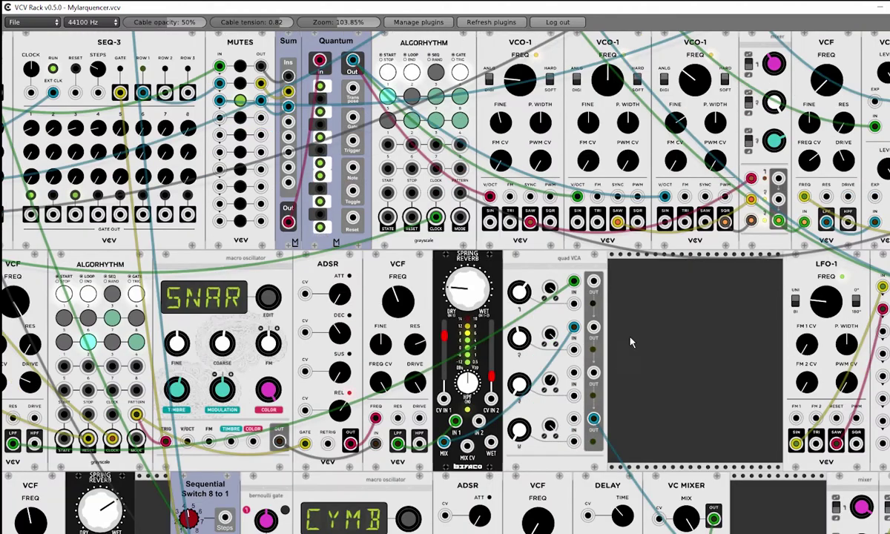
pyautogui.scroll(6, 631, 342)
pyautogui.hscroll(1, 631, 341)
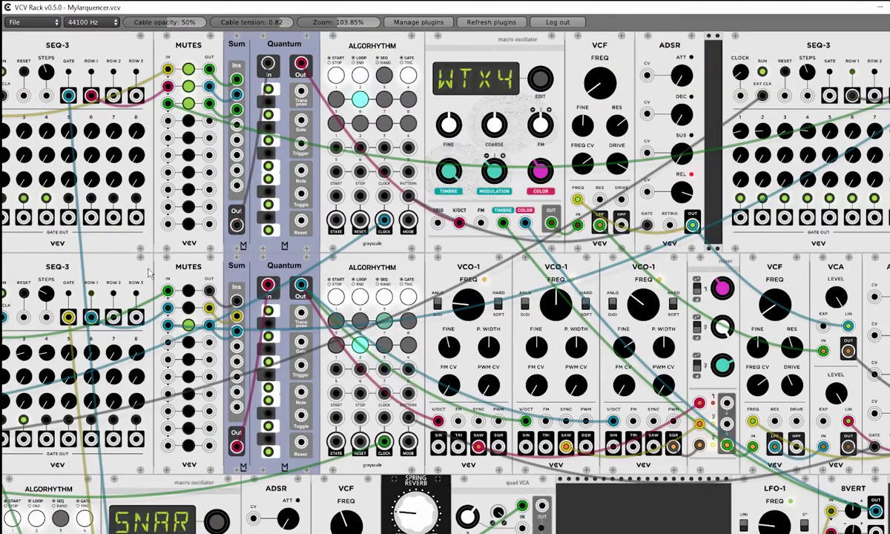
pyautogui.click(188, 292)
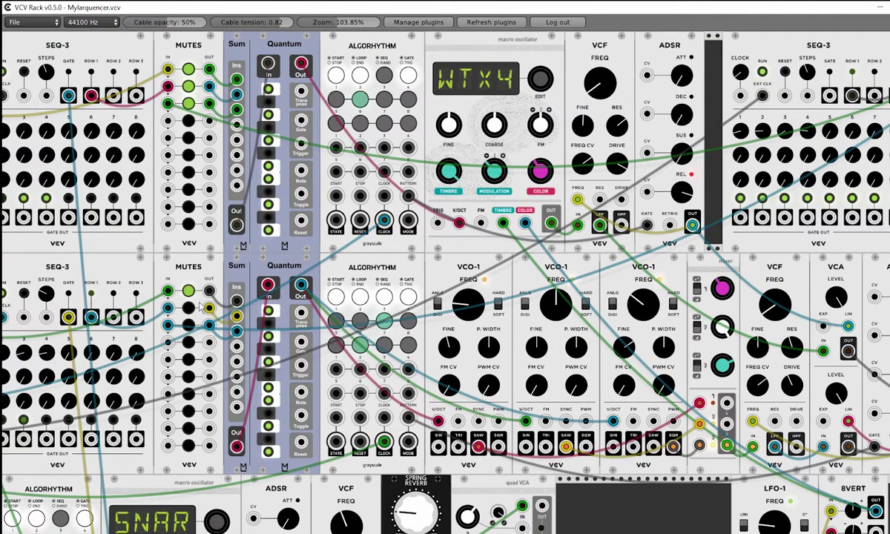
pyautogui.click(187, 69)
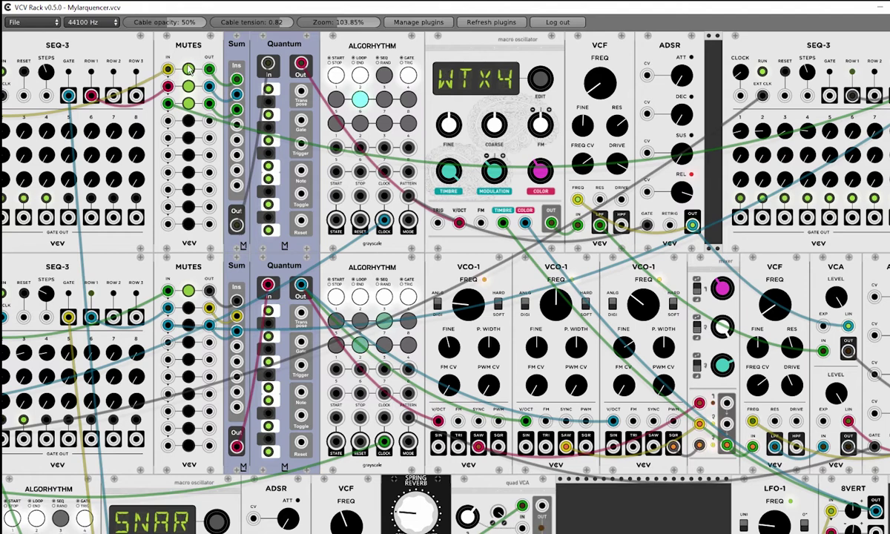
pyautogui.click(187, 86)
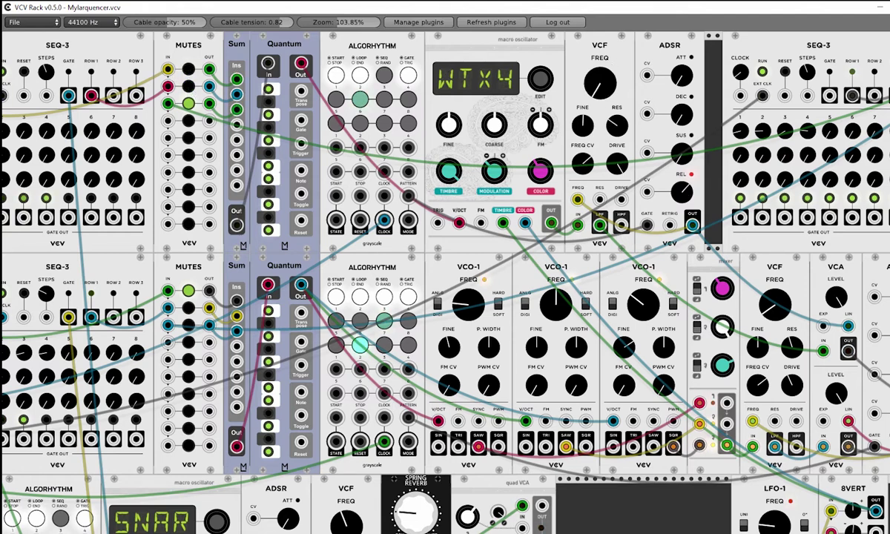
# - Stop the two ALGORHYTHM sequencers that trigger the KICK and SNAR macro oscillators
pyautogui.hscroll(5, 405, 260)
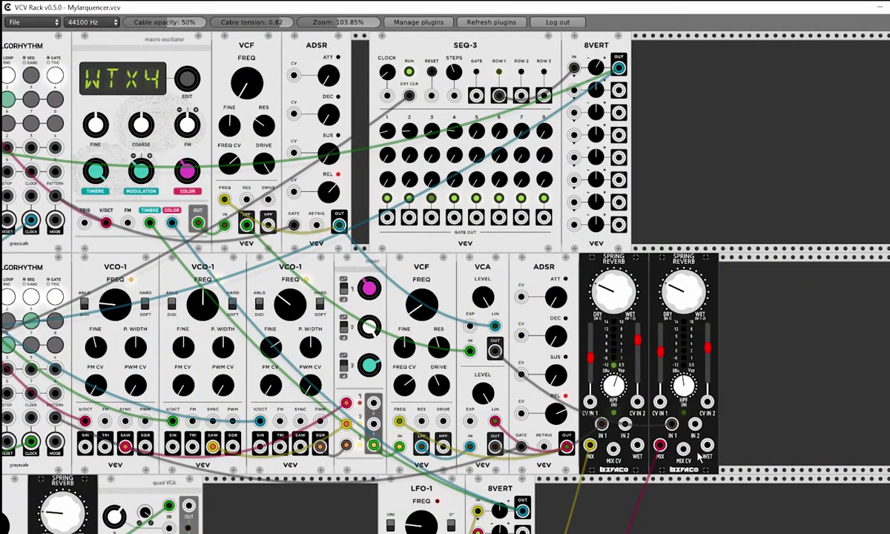
pyautogui.hscroll(-9, 695, 354)
pyautogui.scroll(-6, 745, 67)
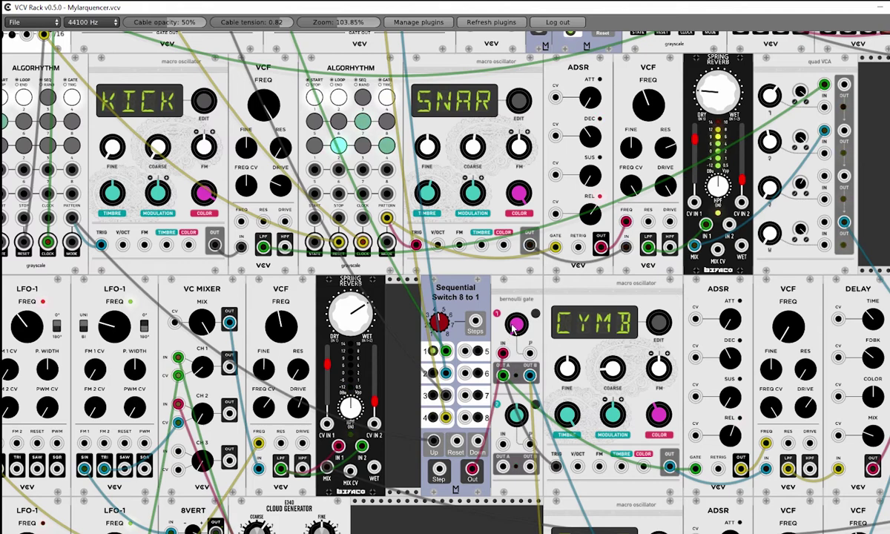
pyautogui.scroll(-5, 860, 401)
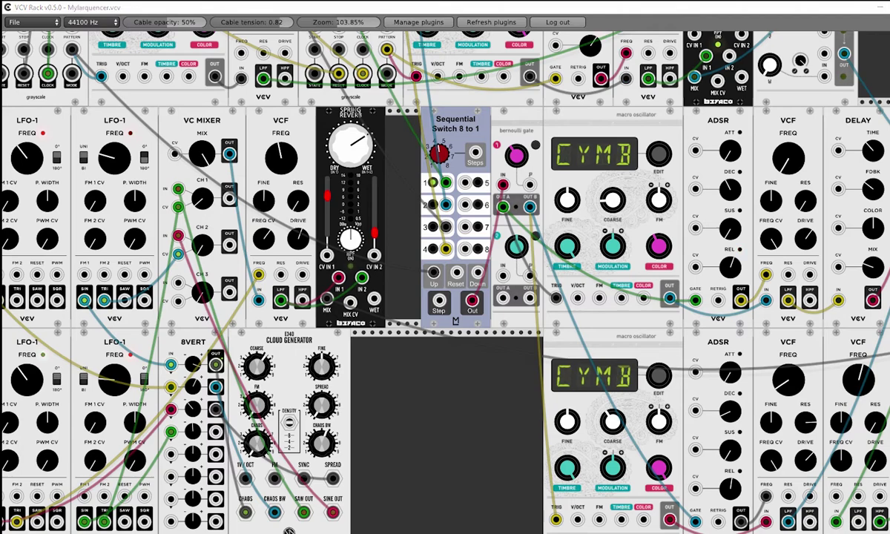
pyautogui.moveTo(593, 533); pyautogui.dragTo(681, 532)
pyautogui.scroll(8, 680, 504)
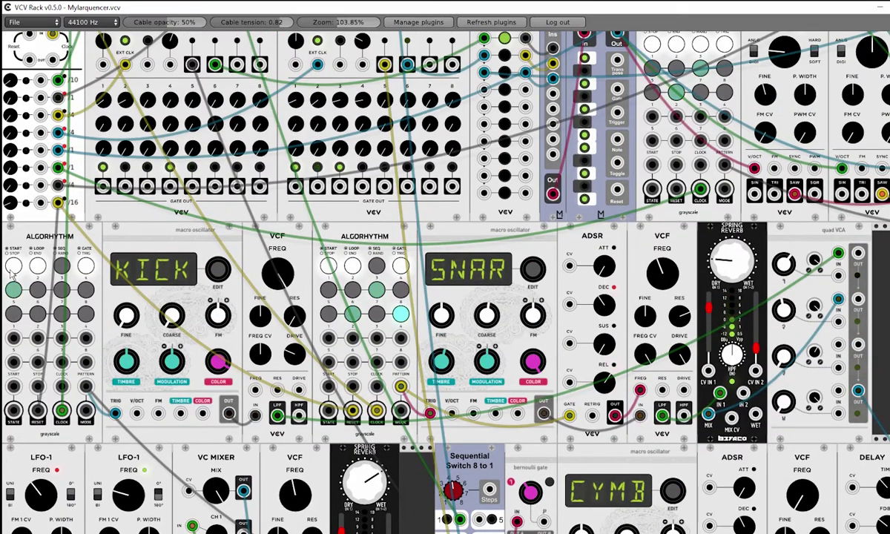
pyautogui.click(12, 269)
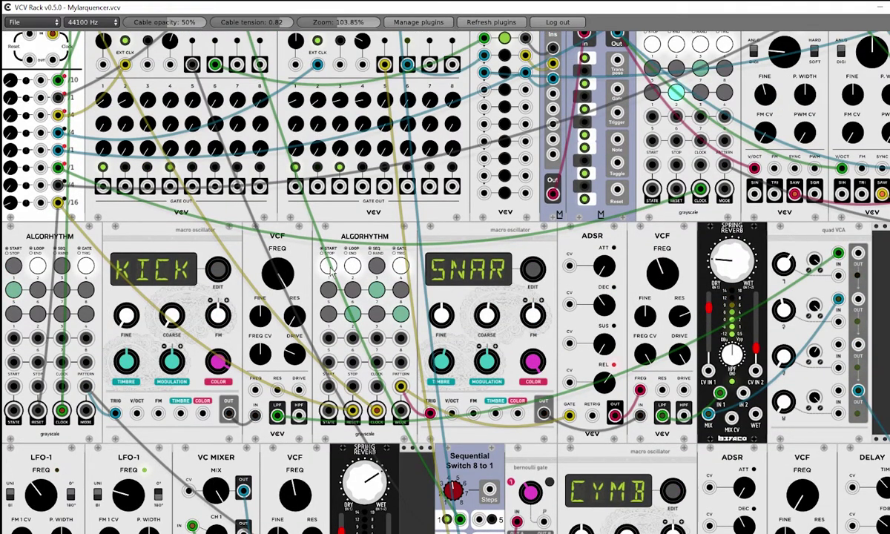
pyautogui.click(329, 267)
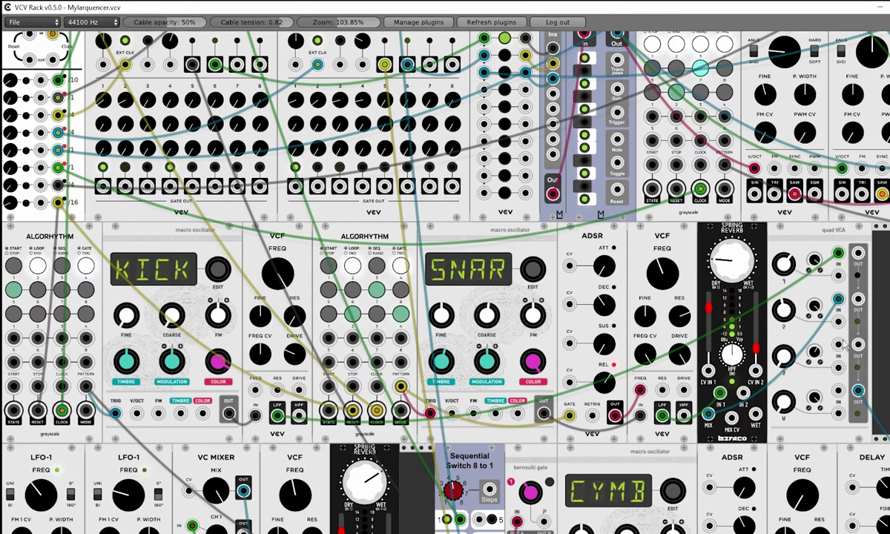
# - Look over the patch from the WTX4 and VCO-1 voices down to the drum and cymbal rows, then return to the Clock Divider and sequencers
pyautogui.scroll(-5, 886, 347)
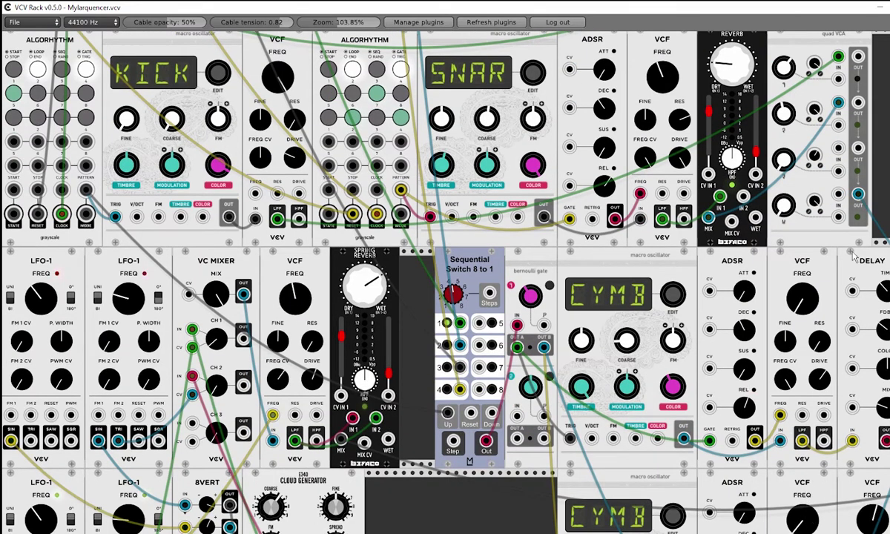
pyautogui.scroll(12, 808, 248)
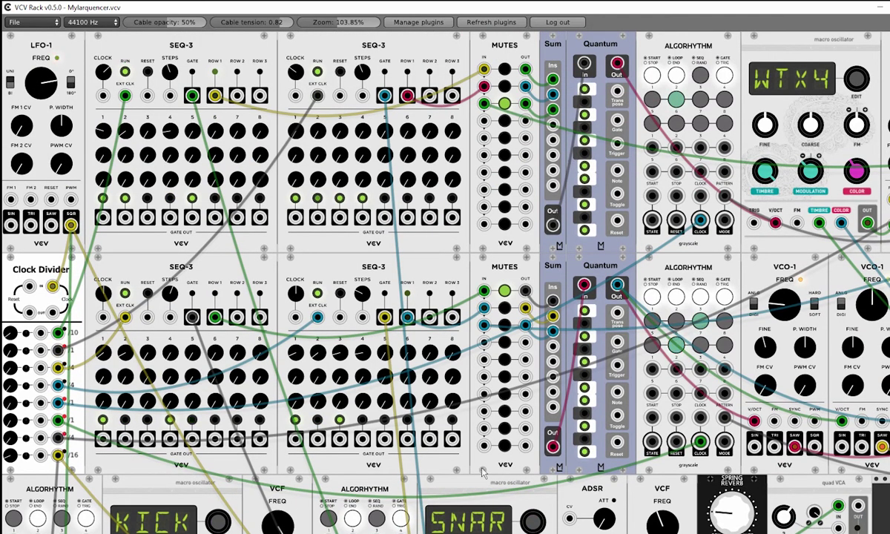
pyautogui.hscroll(4, 445, 264)
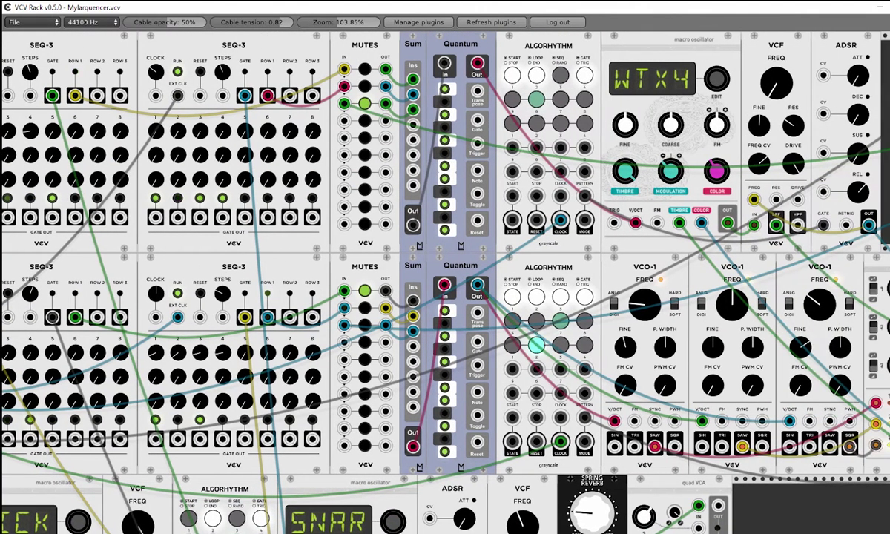
pyautogui.hscroll(5, 445, 264)
pyautogui.hscroll(-2, 445, 264)
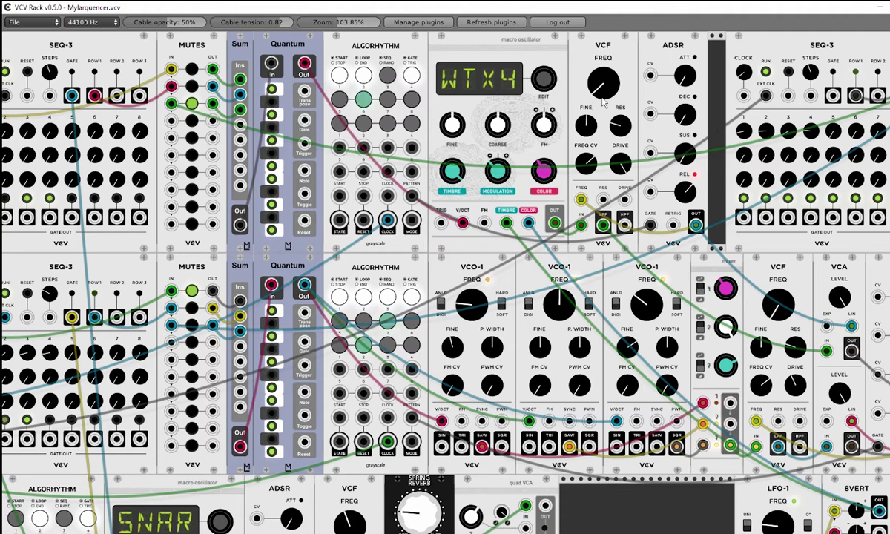
pyautogui.scroll(-3, 554, 481)
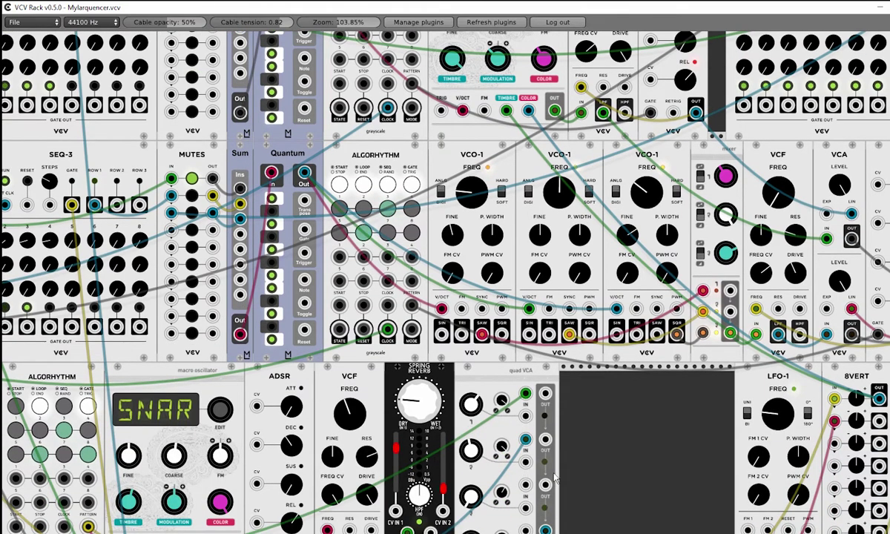
pyautogui.hscroll(-8, 554, 481)
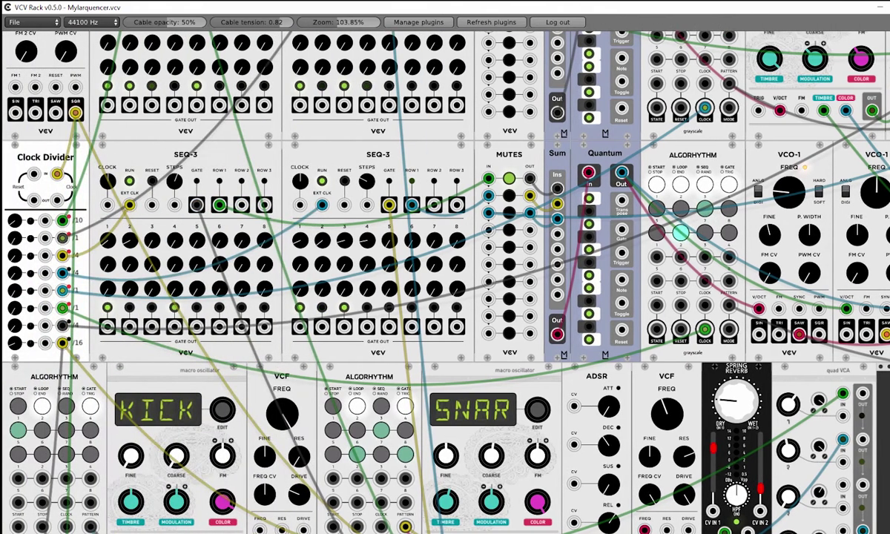
pyautogui.scroll(-7, 823, 390)
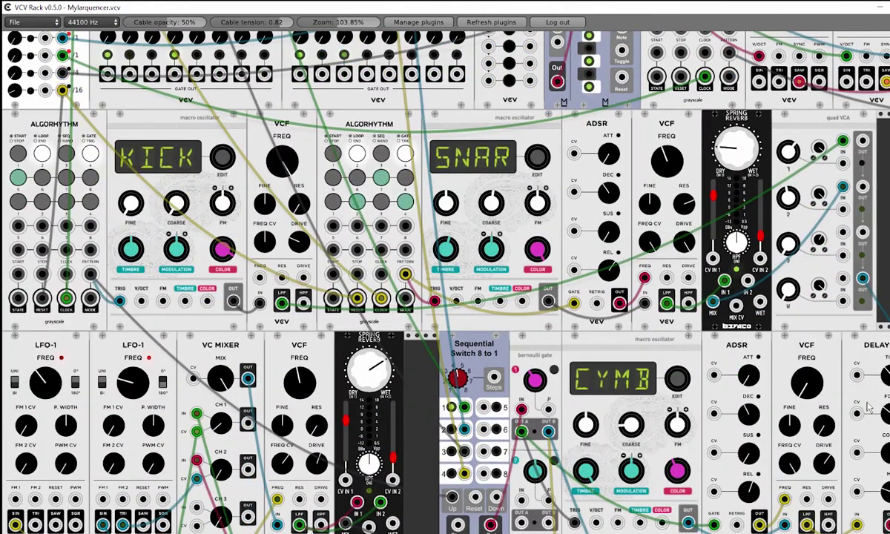
pyautogui.scroll(-7, 867, 406)
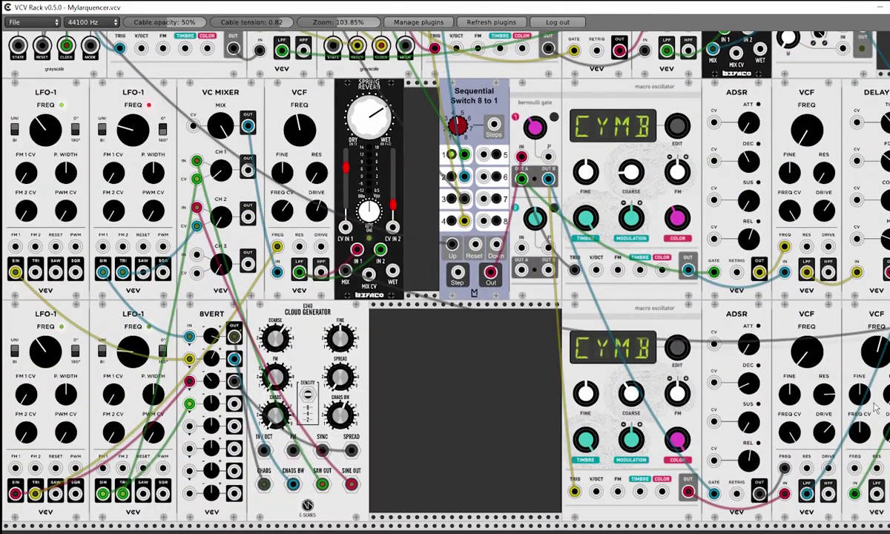
pyautogui.scroll(15, 875, 407)
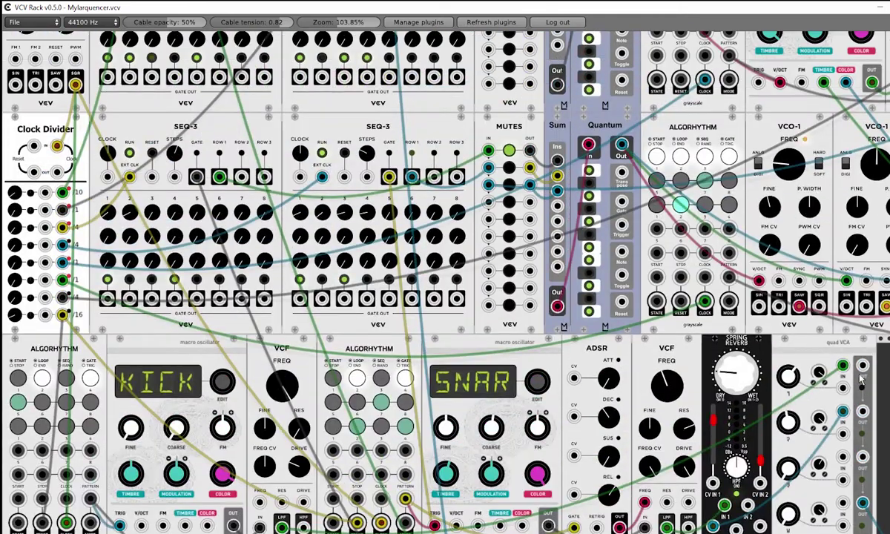
pyautogui.scroll(4, 860, 378)
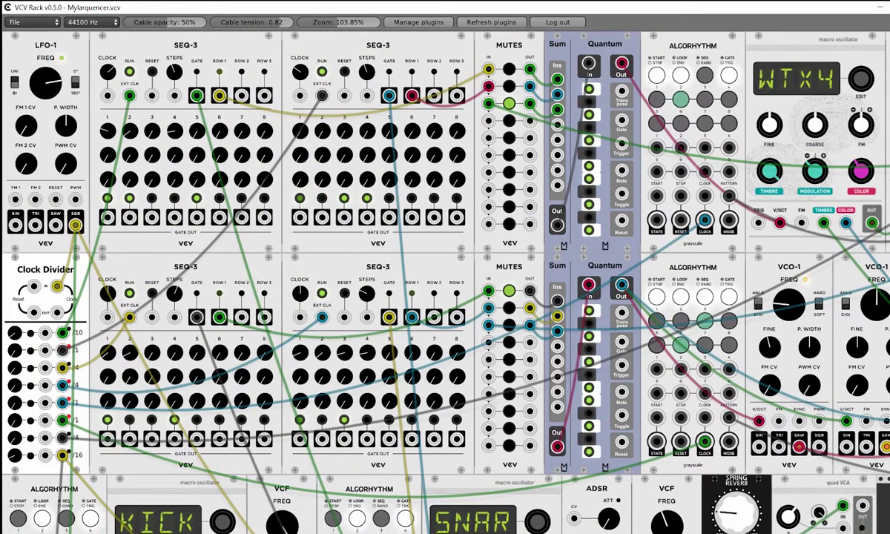
# - Examine the whole patch at 78.30% zoom, from the WTX4 and VCO-1 voices to the mixers and audio outputs, then the sequencer and drum rows
pyautogui.hscroll(9, 723, 295)
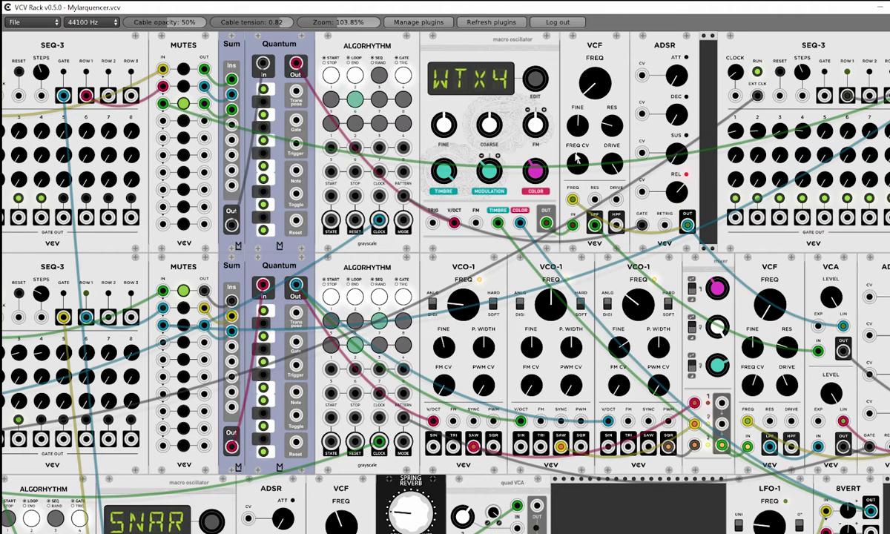
pyautogui.moveTo(336, 22); pyautogui.dragTo(357, 23)
pyautogui.moveTo(363, 87); pyautogui.dragTo(336, 231)
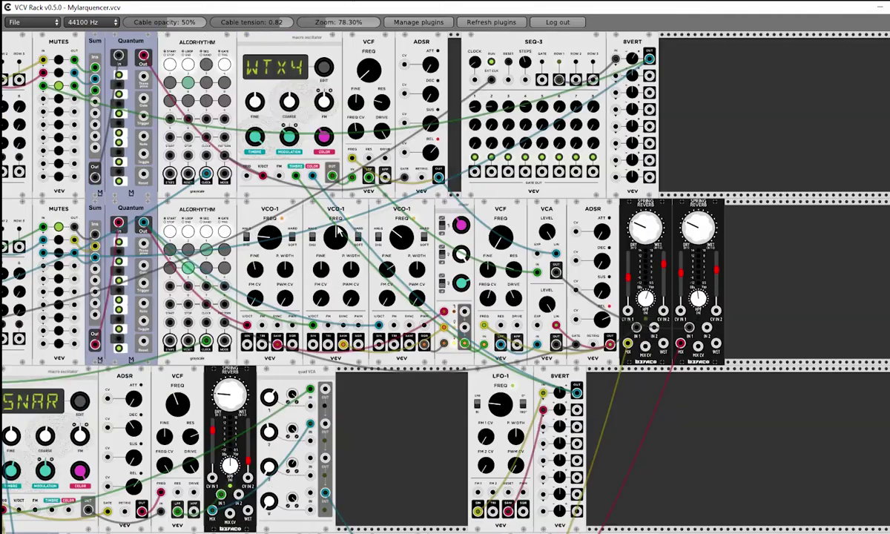
pyautogui.scroll(-10, 367, 324)
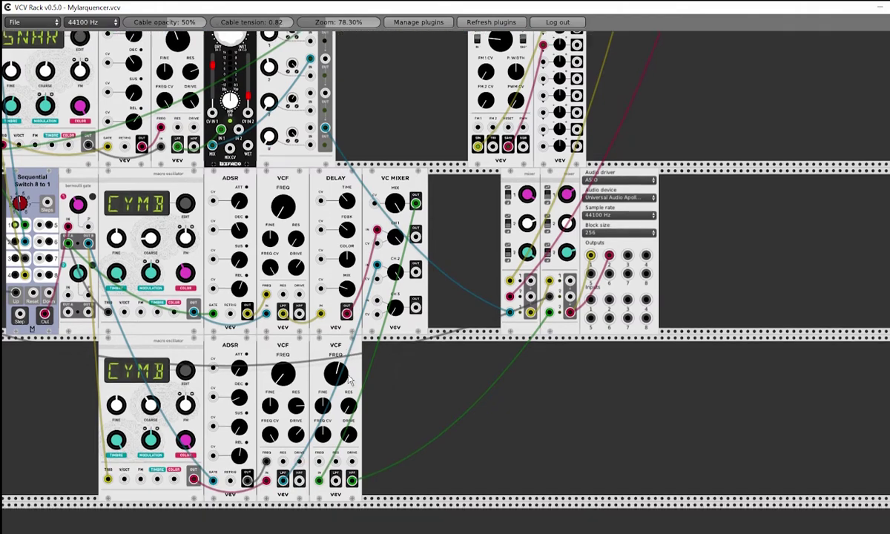
pyautogui.scroll(5, 351, 379)
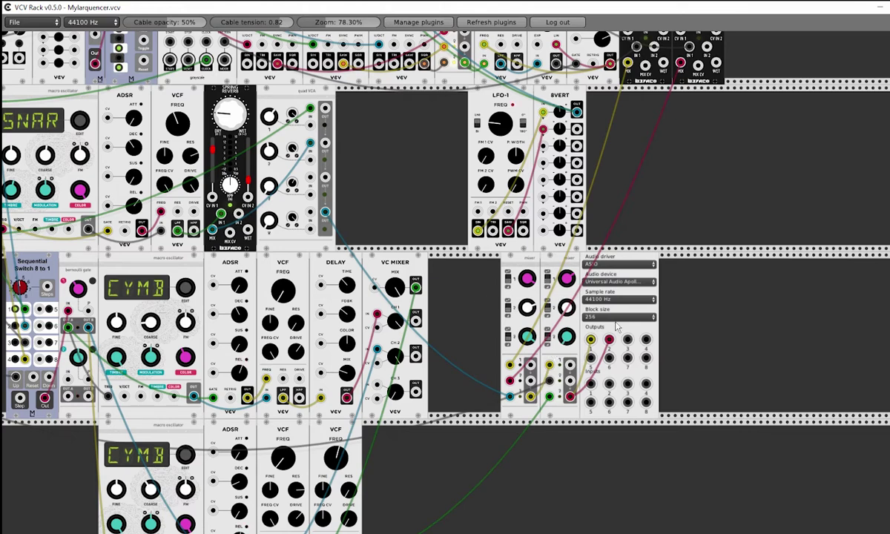
pyautogui.scroll(8, 853, 241)
pyautogui.hscroll(-9, 849, 237)
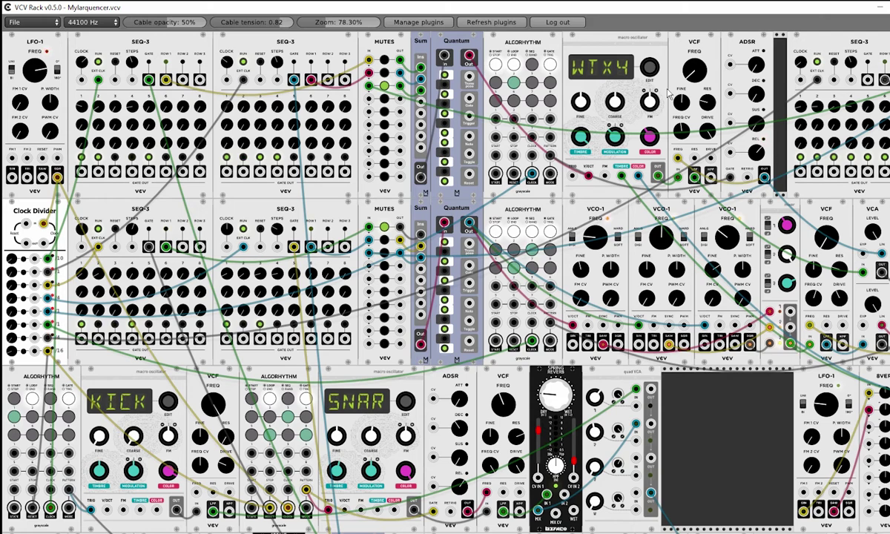
pyautogui.scroll(-3, 719, 136)
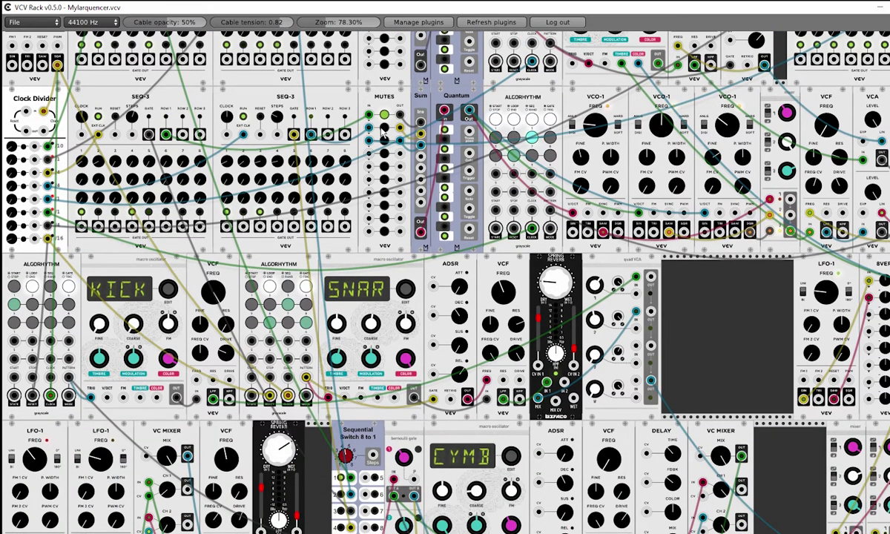
pyautogui.scroll(-4, 736, 166)
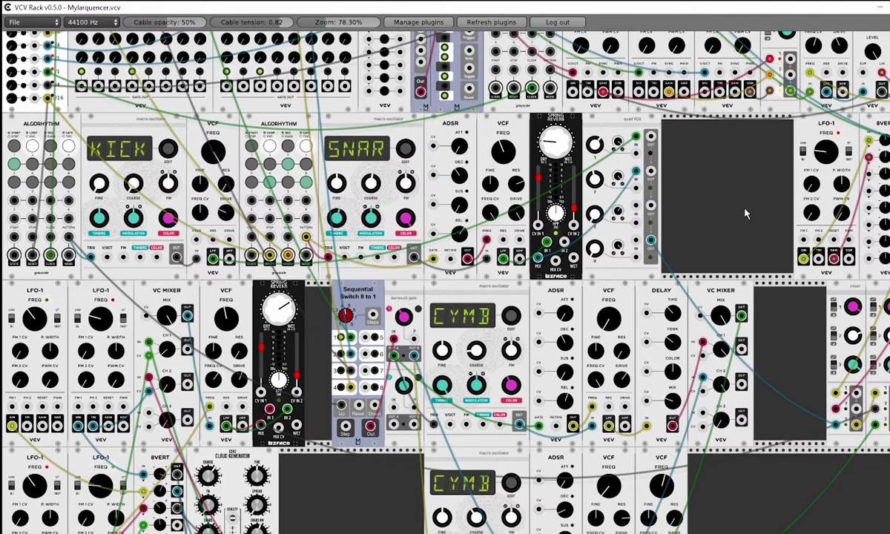
pyautogui.scroll(8, 744, 213)
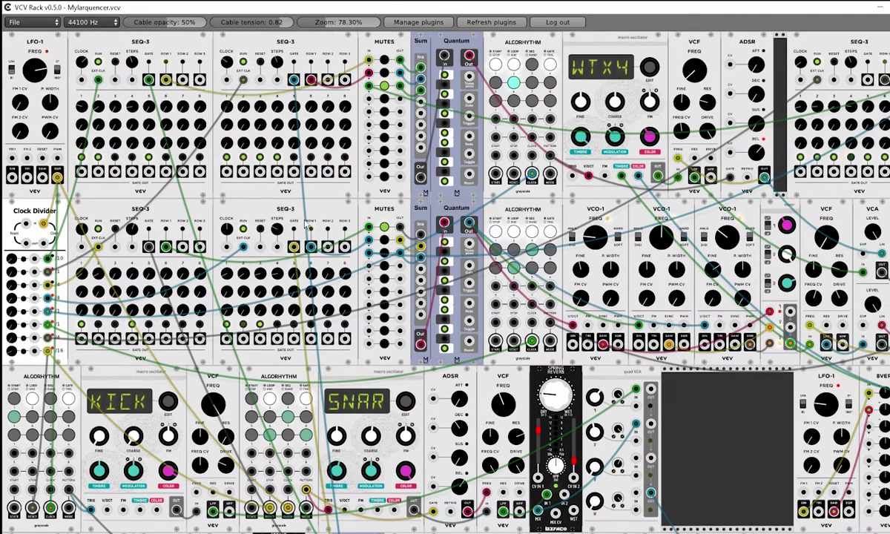